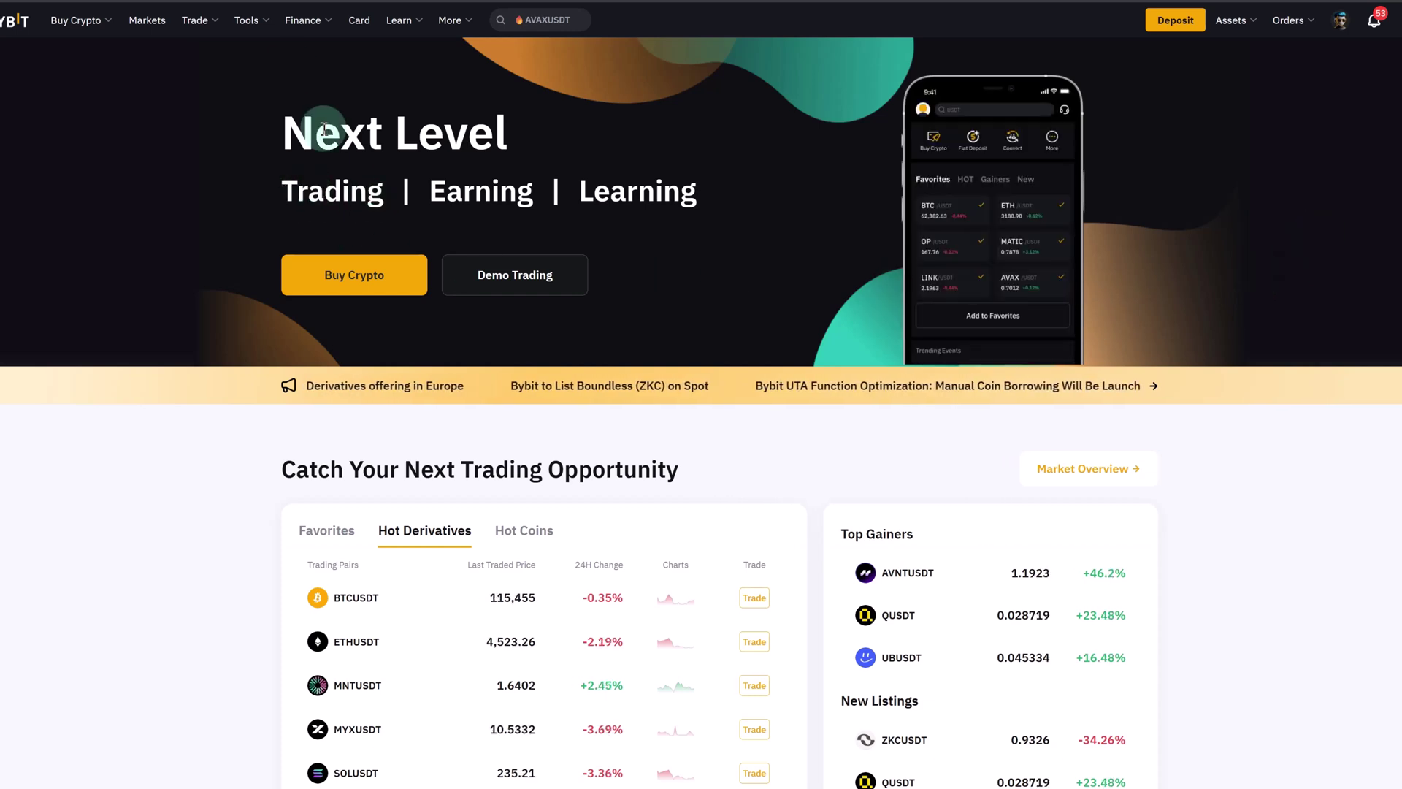
- Go to Bybit's Trading Bot page from the Tools menu in the top bar
{"action": "mouse_move", "coordinate": [247, 27]}
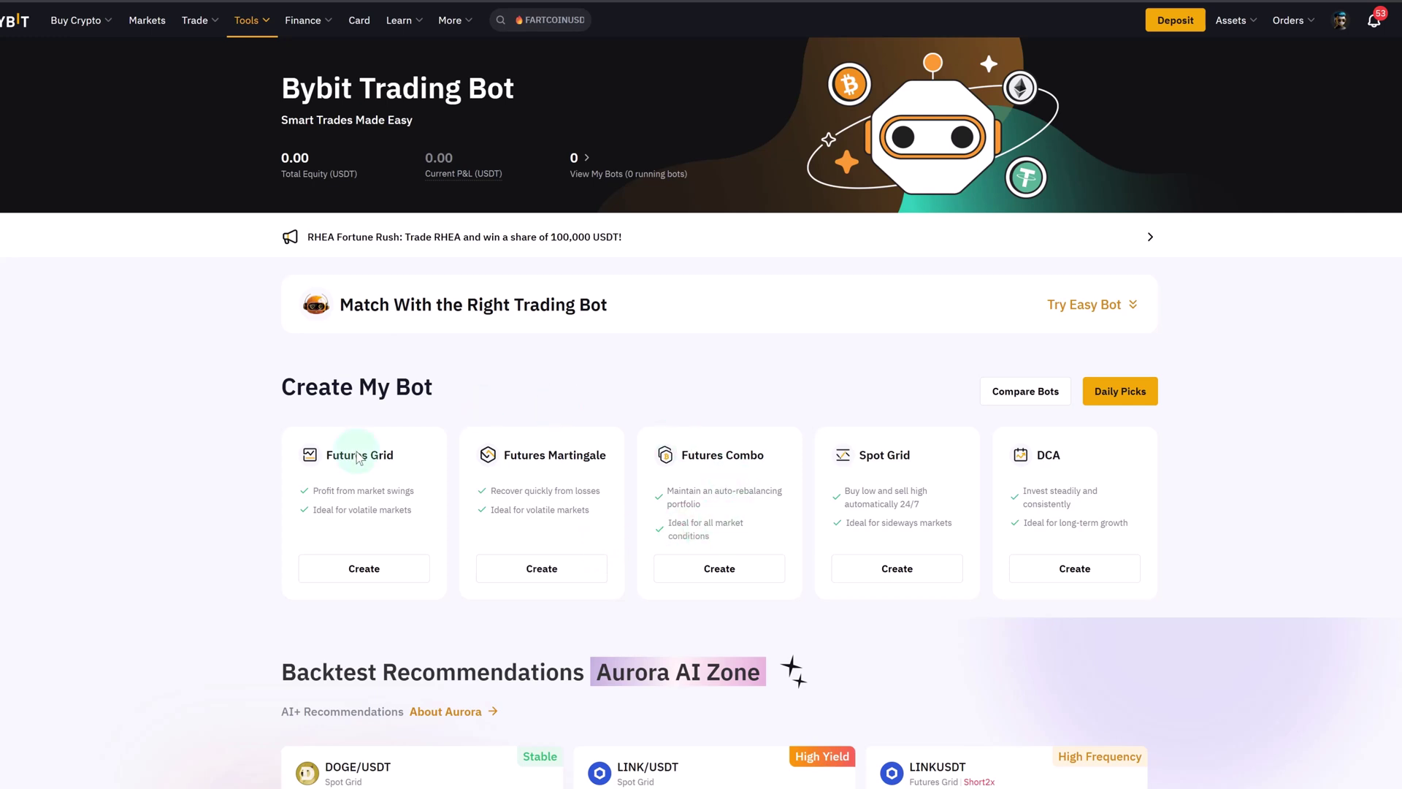
- Scroll down the Trading Bot page, then switch to the TradingView ETHUSD 1-hour chart
{"action": "scroll", "coordinate": [778, 513], "scroll_direction": "down", "scroll_amount": 1}
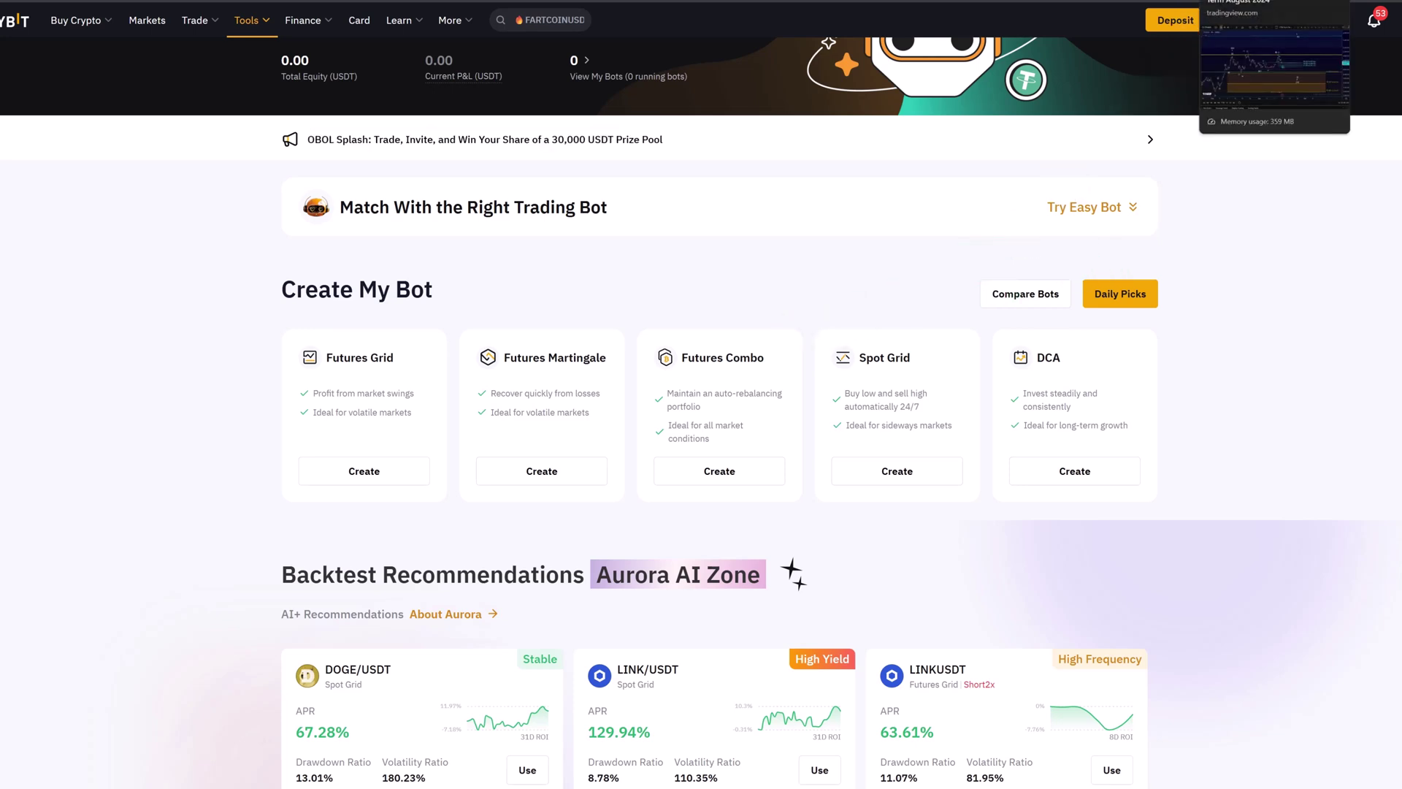
{"action": "left_click", "coordinate": [1274, 1]}
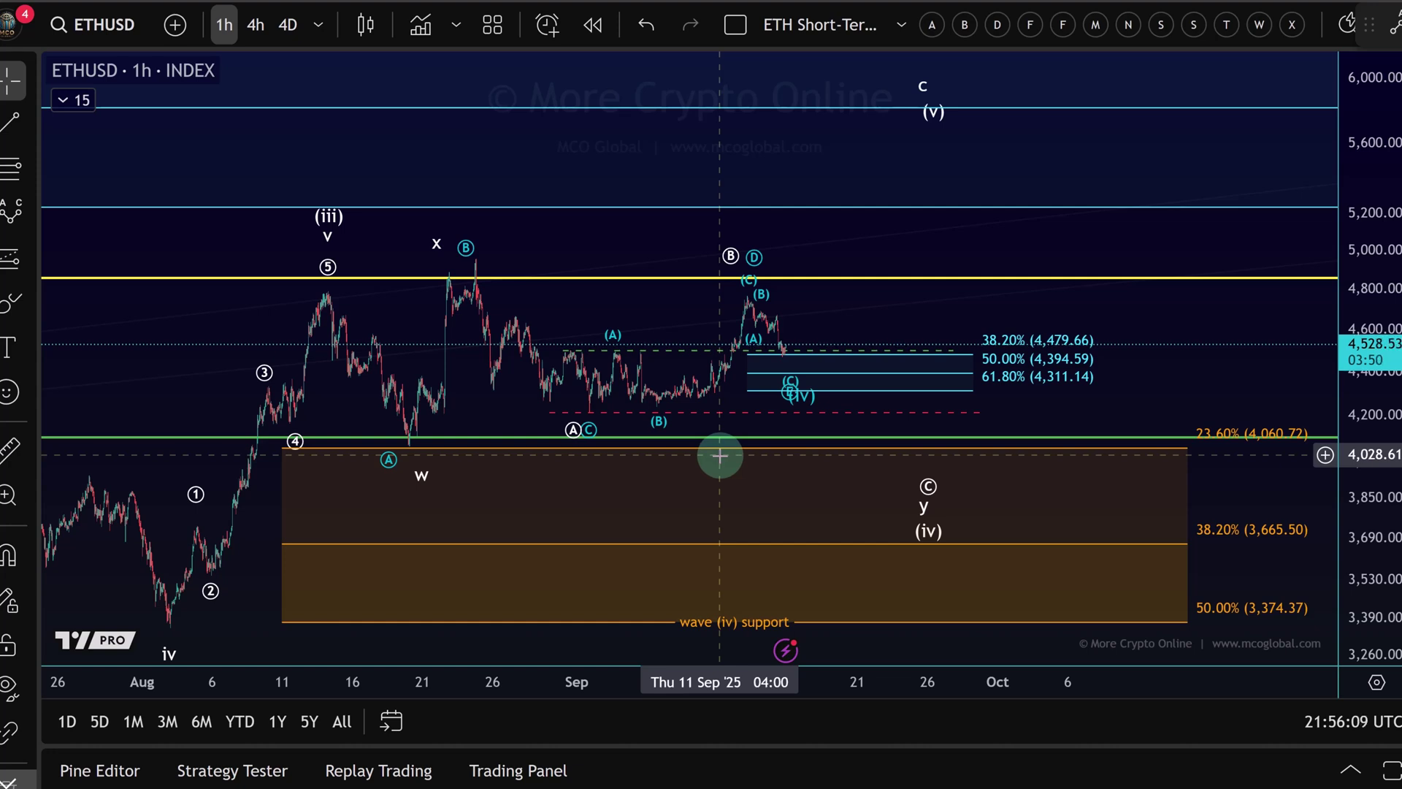
{"action": "left_click", "coordinate": [413, 449]}
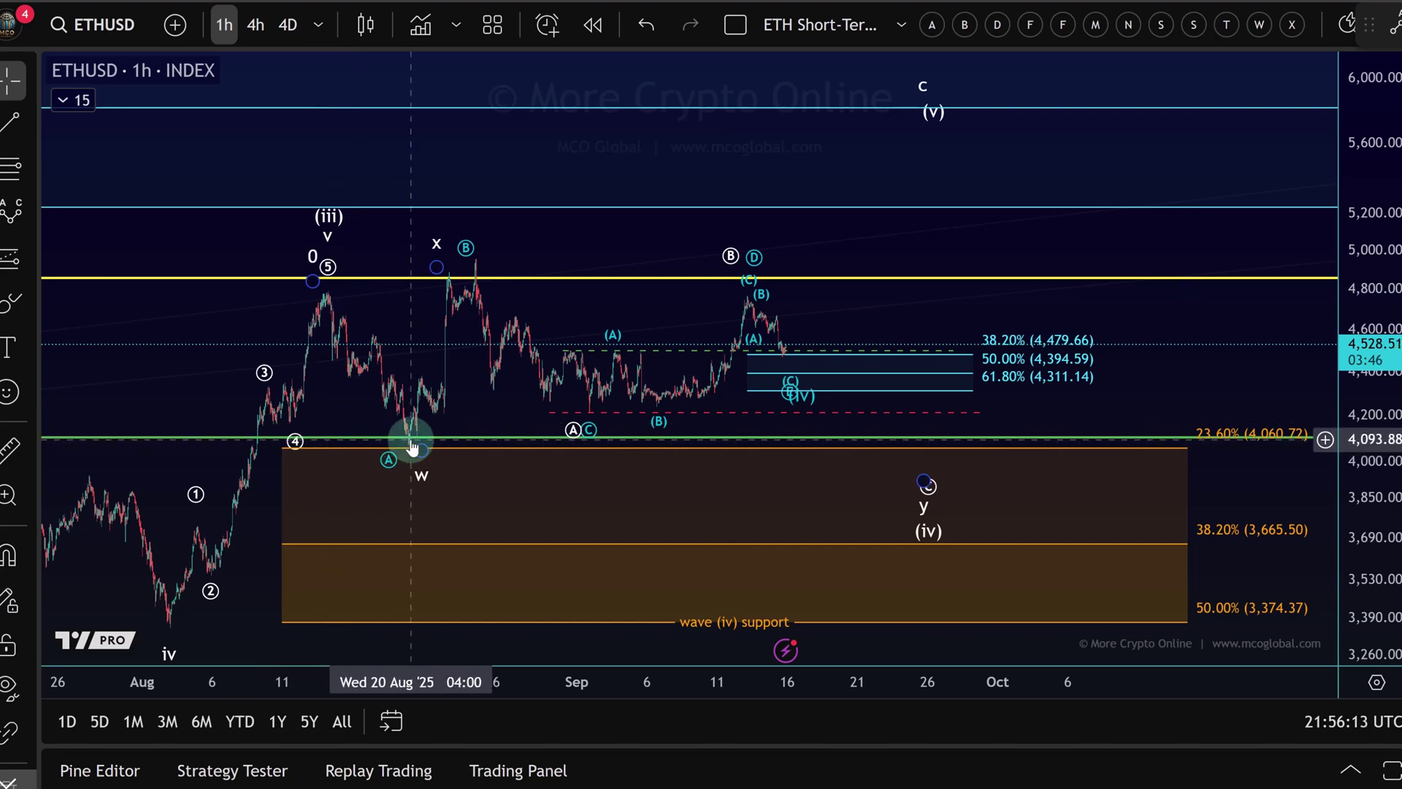
{"action": "left_click", "coordinate": [405, 285]}
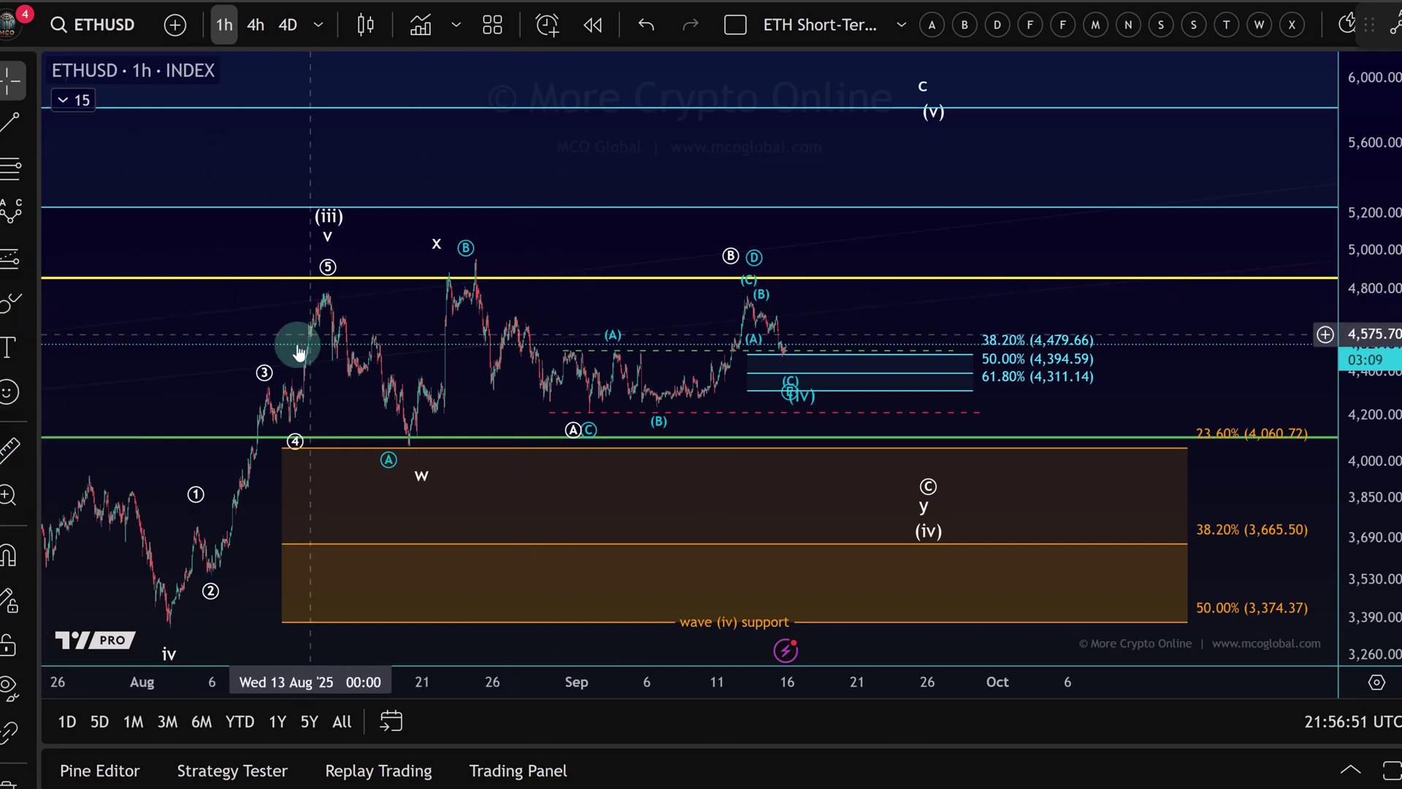
- Browse the line-drawing and cursor-mode tool lists, then dismiss the chart's context menu
{"action": "left_click", "coordinate": [32, 122]}
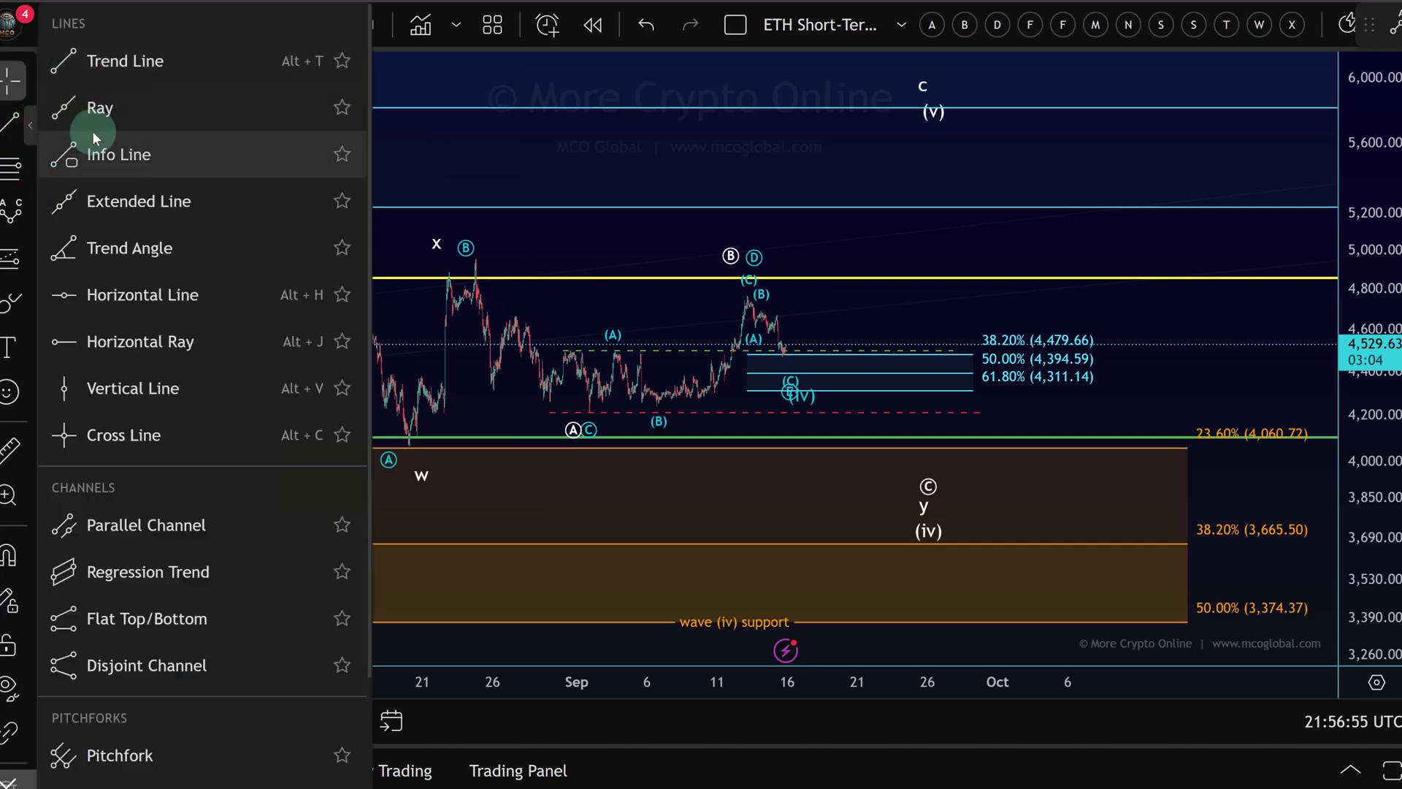
{"action": "left_click", "coordinate": [30, 82]}
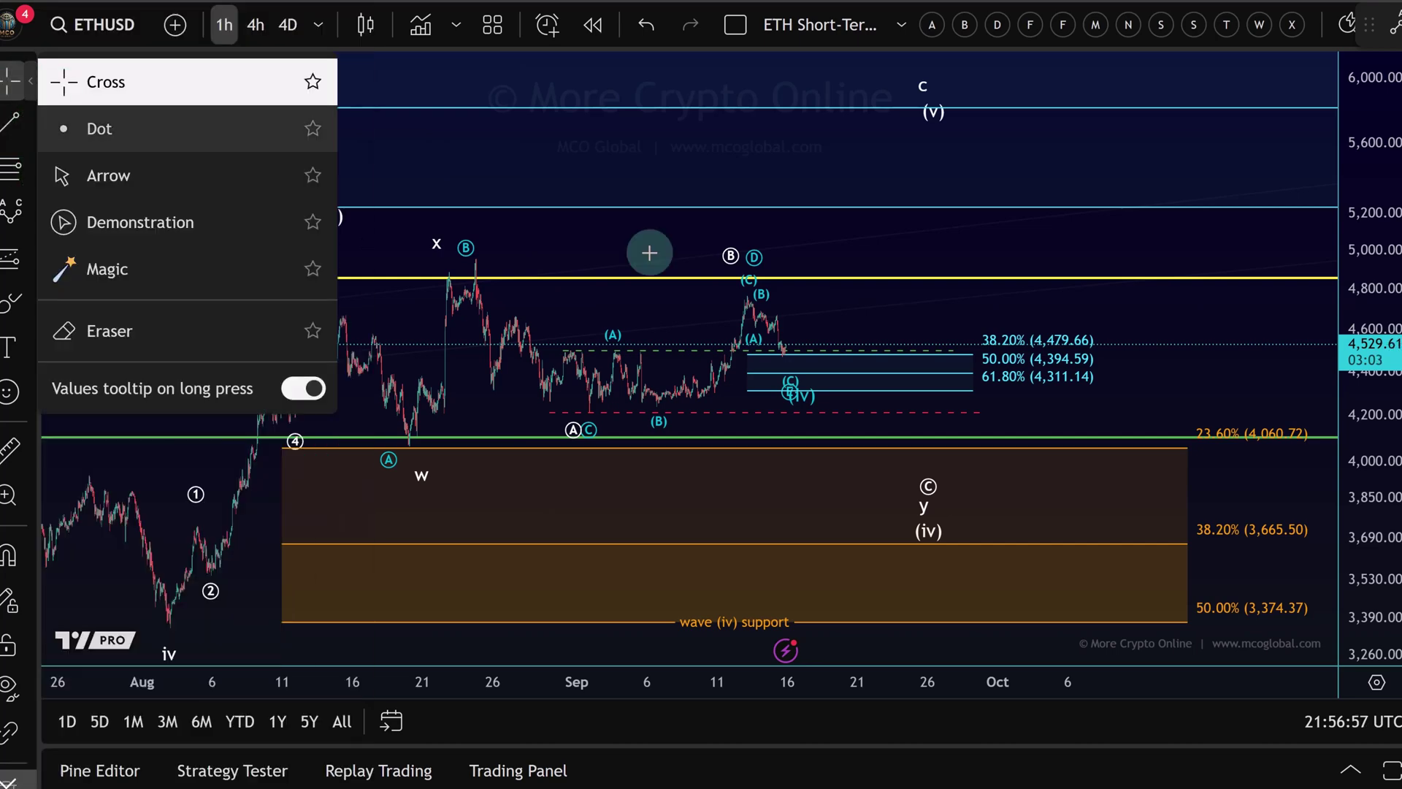
{"action": "right_click", "coordinate": [1243, 398]}
{"action": "left_click", "coordinate": [1081, 413]}
- Draw horizontal lines at 4,191.18, 4,253.83, 4,322.74, 4,430.96 and 4,541.89
{"action": "left_click", "coordinate": [1326, 422]}
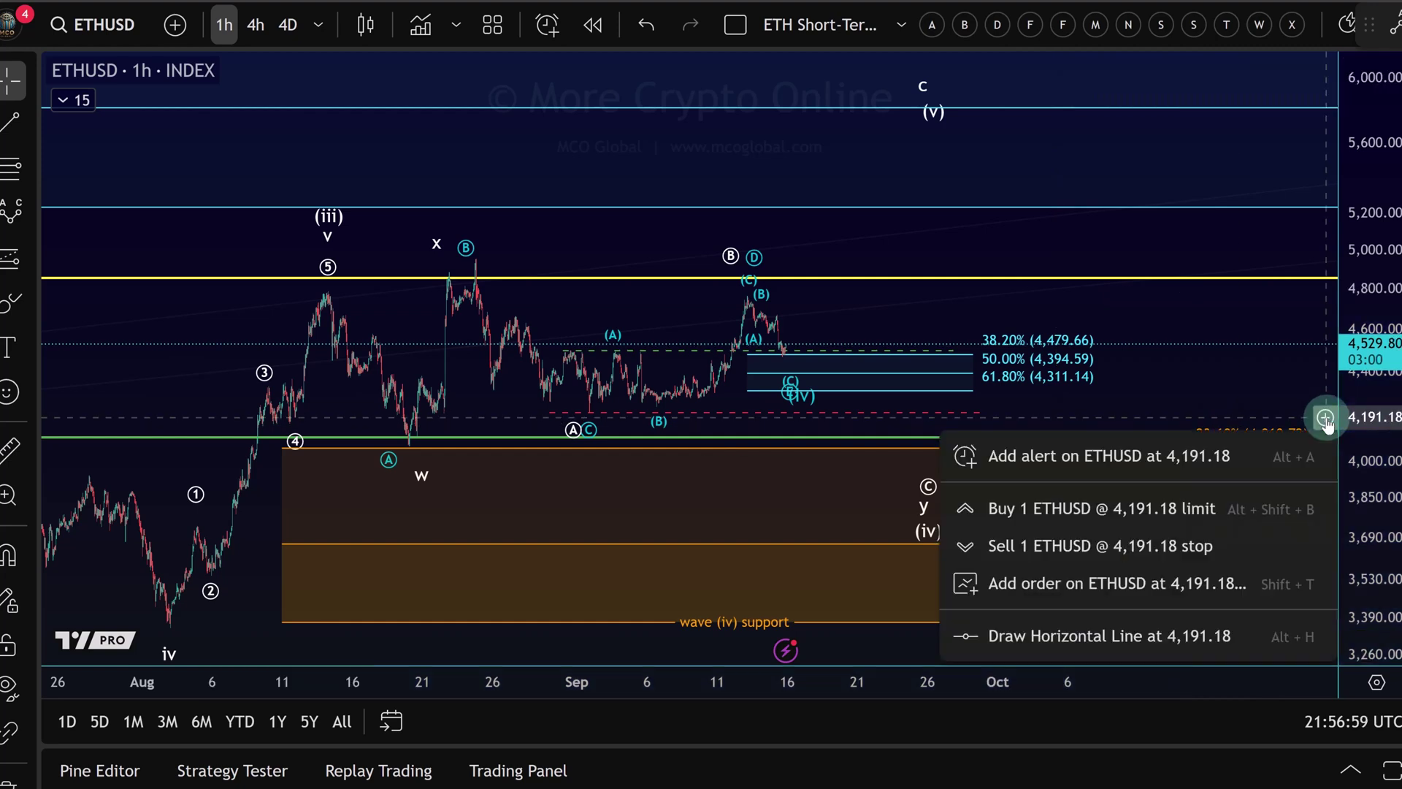
{"action": "left_click", "coordinate": [1109, 636]}
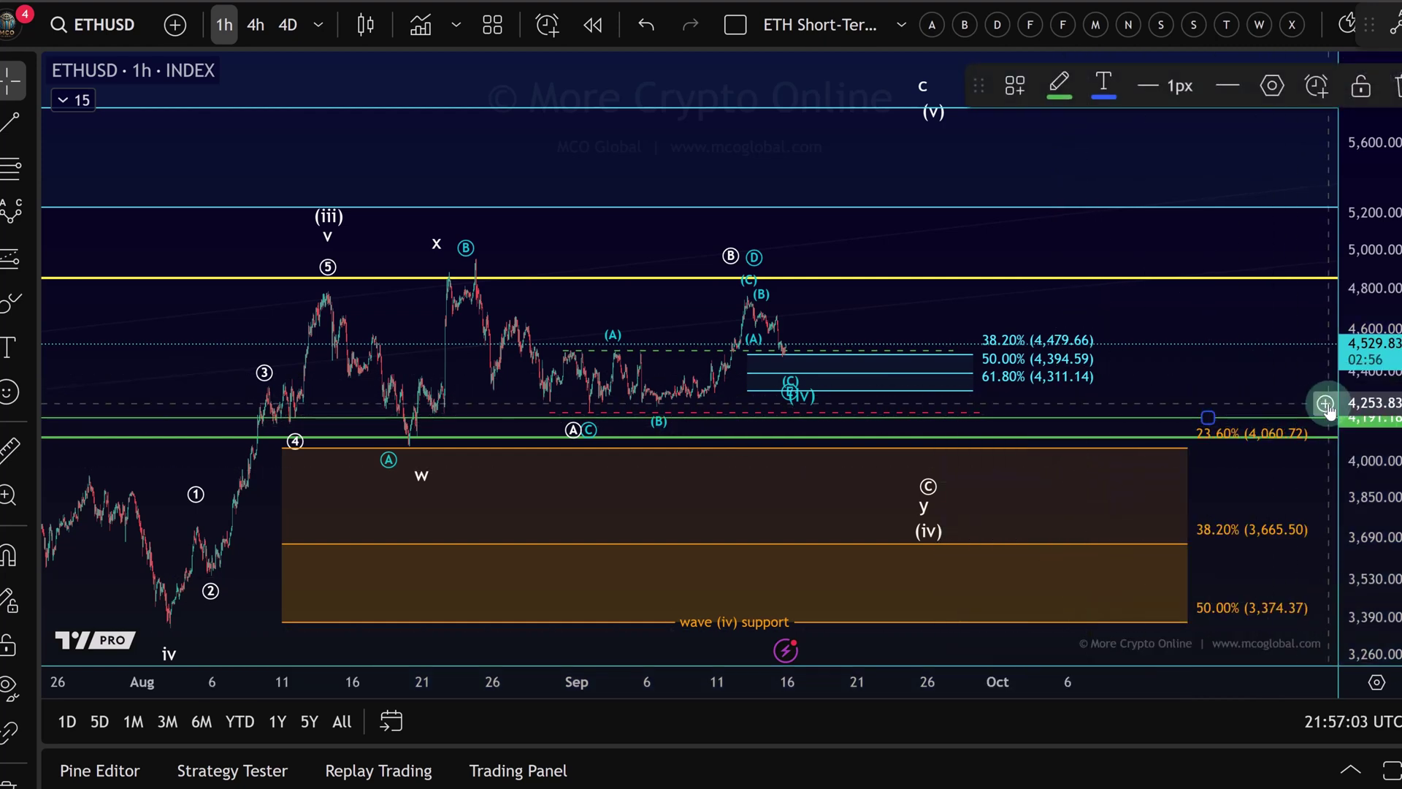
{"action": "left_click", "coordinate": [1326, 403]}
{"action": "left_click", "coordinate": [1151, 618]}
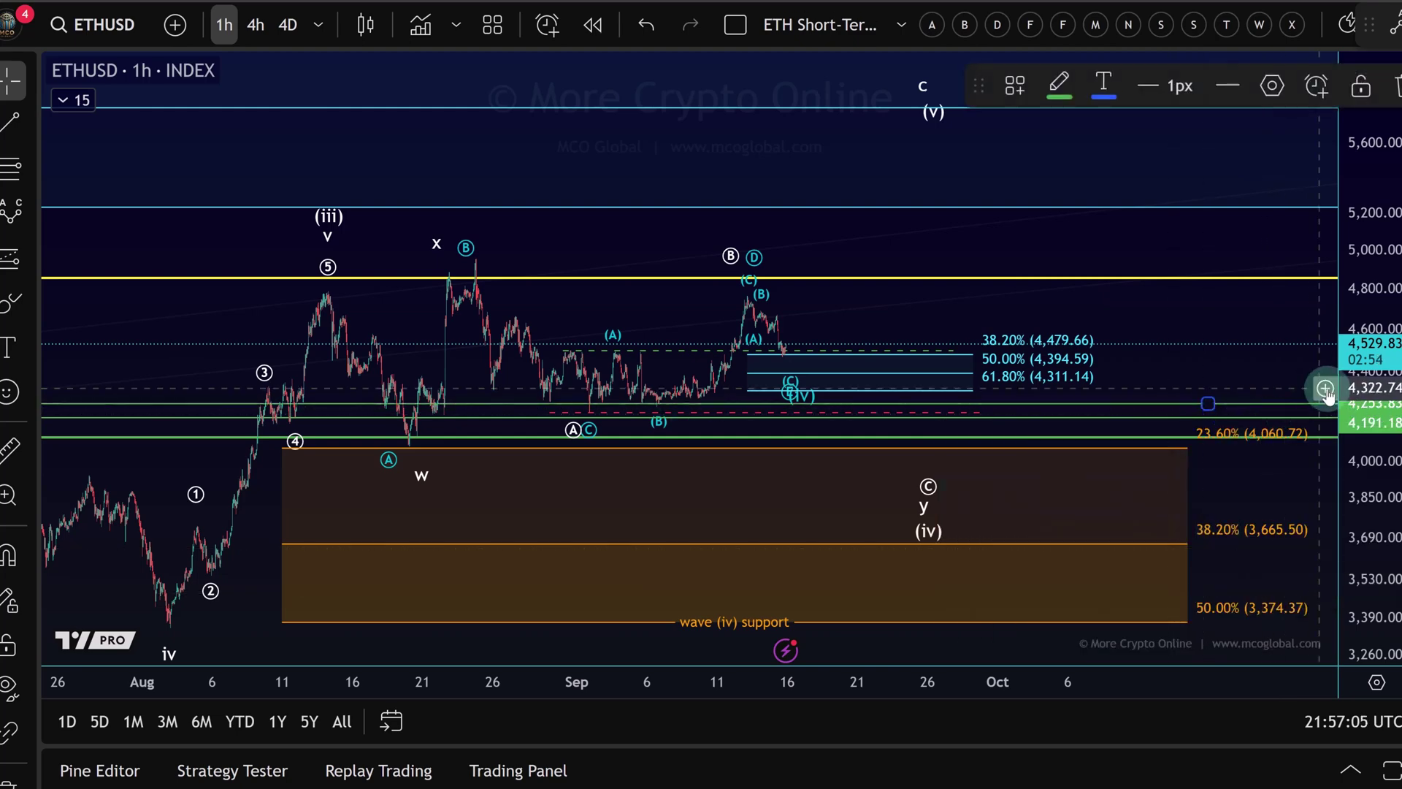
{"action": "left_click", "coordinate": [1326, 388]}
{"action": "left_click", "coordinate": [1176, 605]}
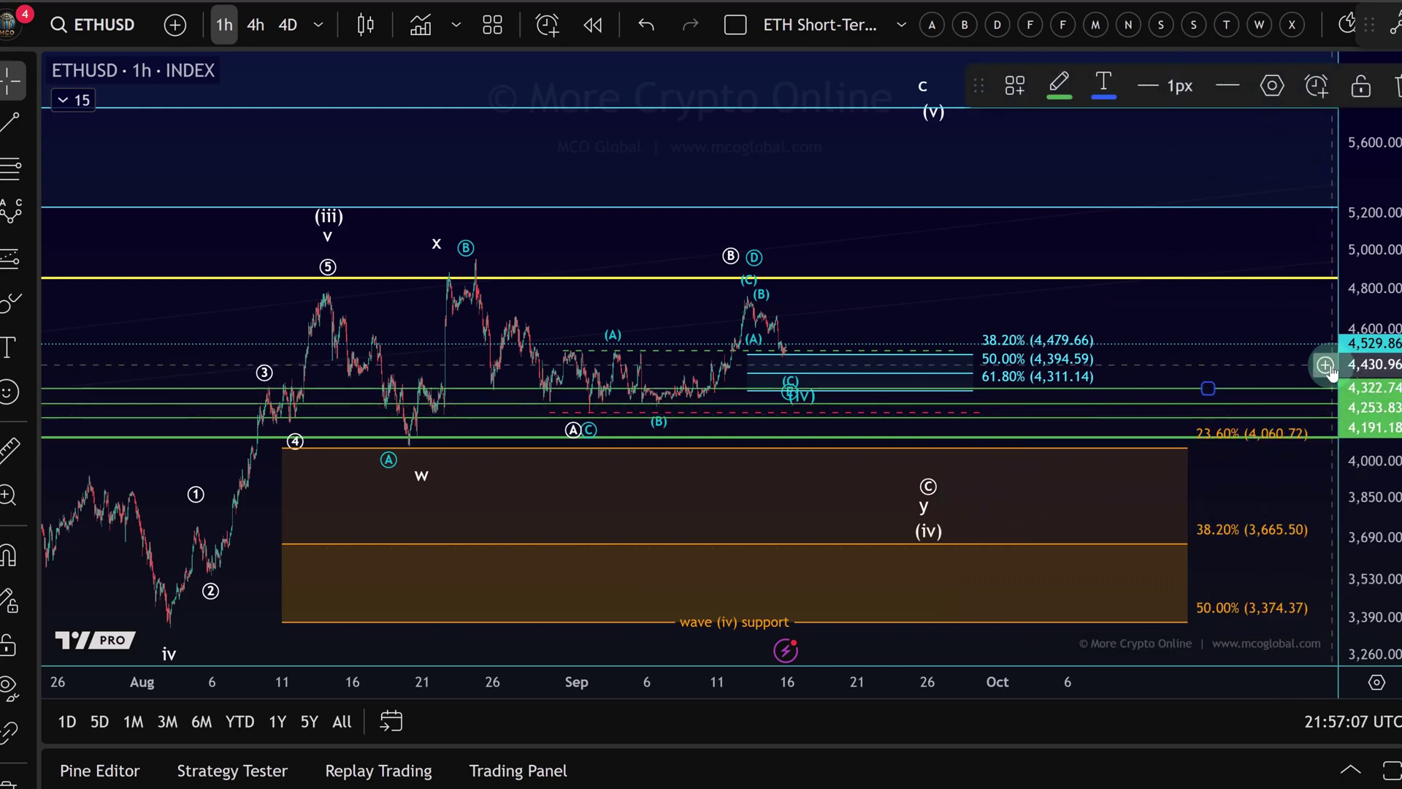
{"action": "left_click", "coordinate": [1326, 352]}
{"action": "left_click", "coordinate": [1140, 580]}
{"action": "left_click", "coordinate": [1325, 344]}
{"action": "left_click", "coordinate": [1169, 561]}
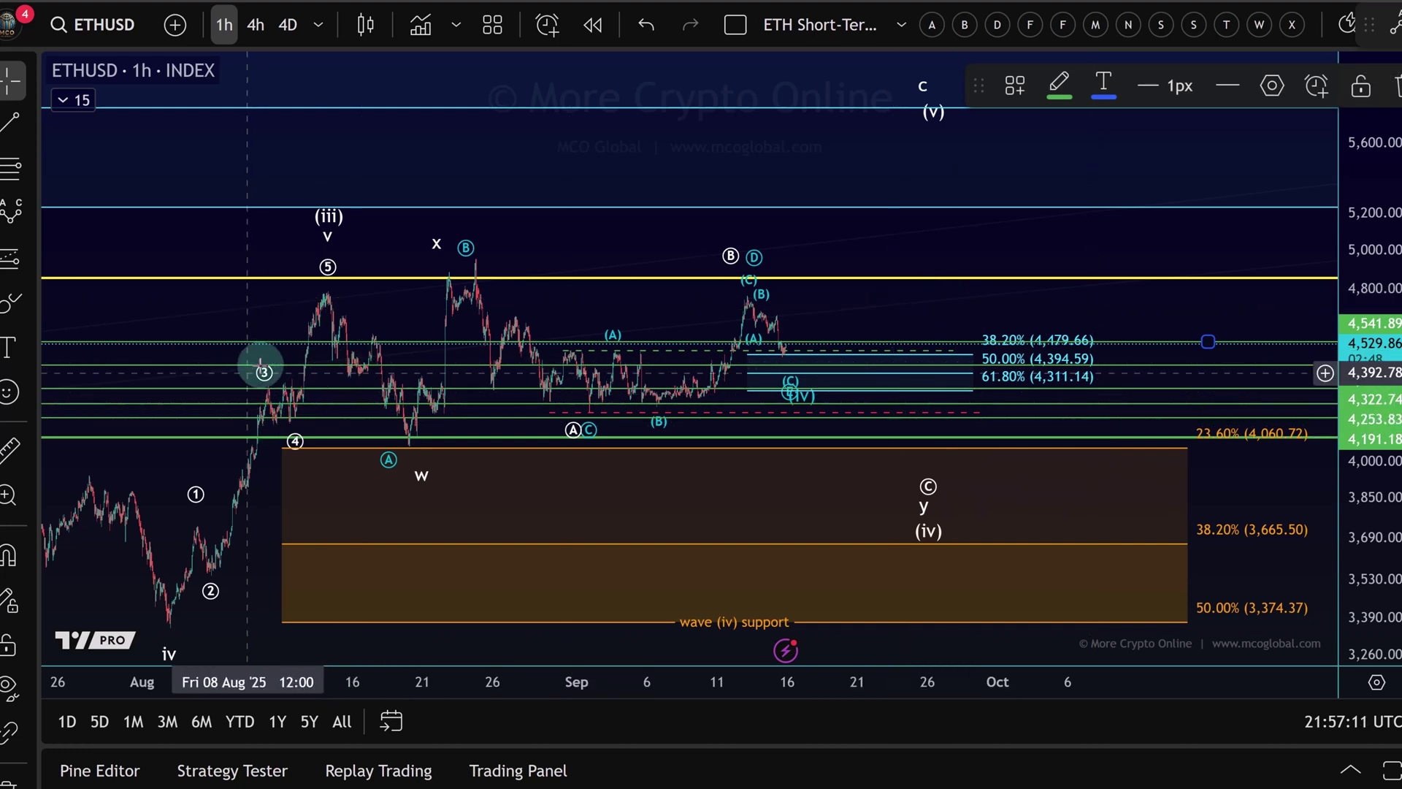
- Undo the most recently added horizontal price lines
{"action": "left_click", "coordinate": [628, 27]}
{"action": "left_click", "coordinate": [626, 25]}
{"action": "left_click", "coordinate": [627, 25]}
{"action": "left_click", "coordinate": [627, 24]}
{"action": "left_click", "coordinate": [626, 25]}
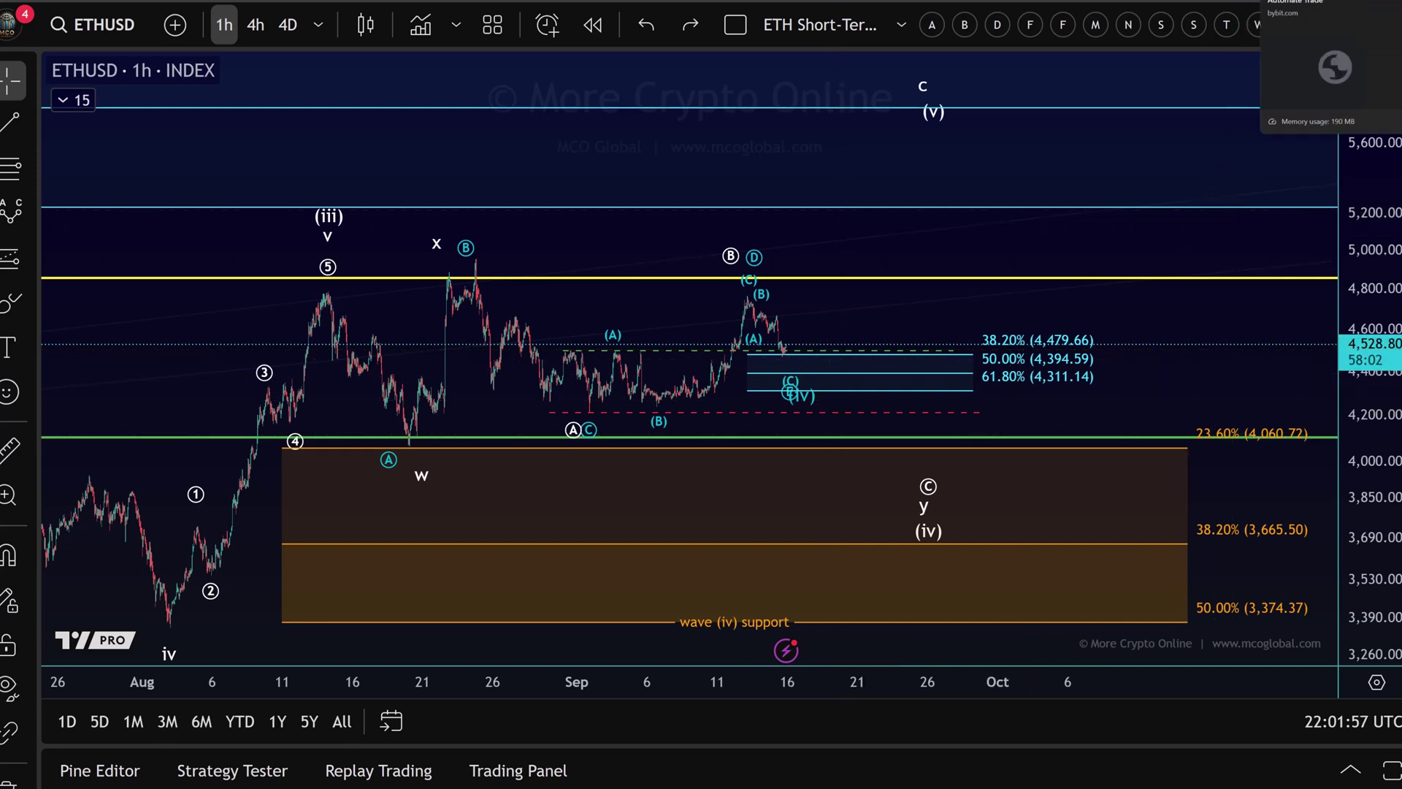
- Return to Bybit and start creating a new ETH/USDT Spot Grid bot
{"action": "left_click", "coordinate": [1314, 1]}
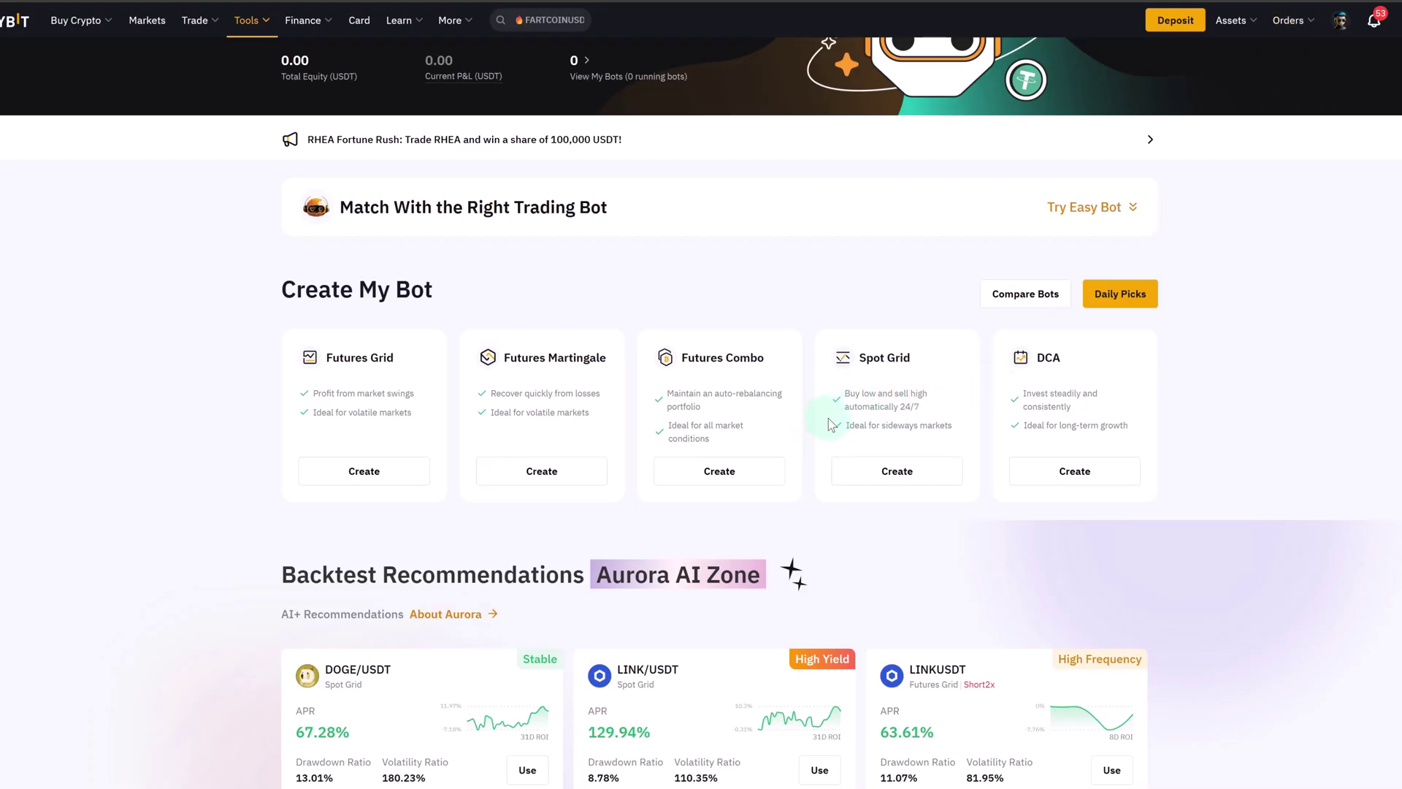
{"action": "left_click", "coordinate": [896, 471]}
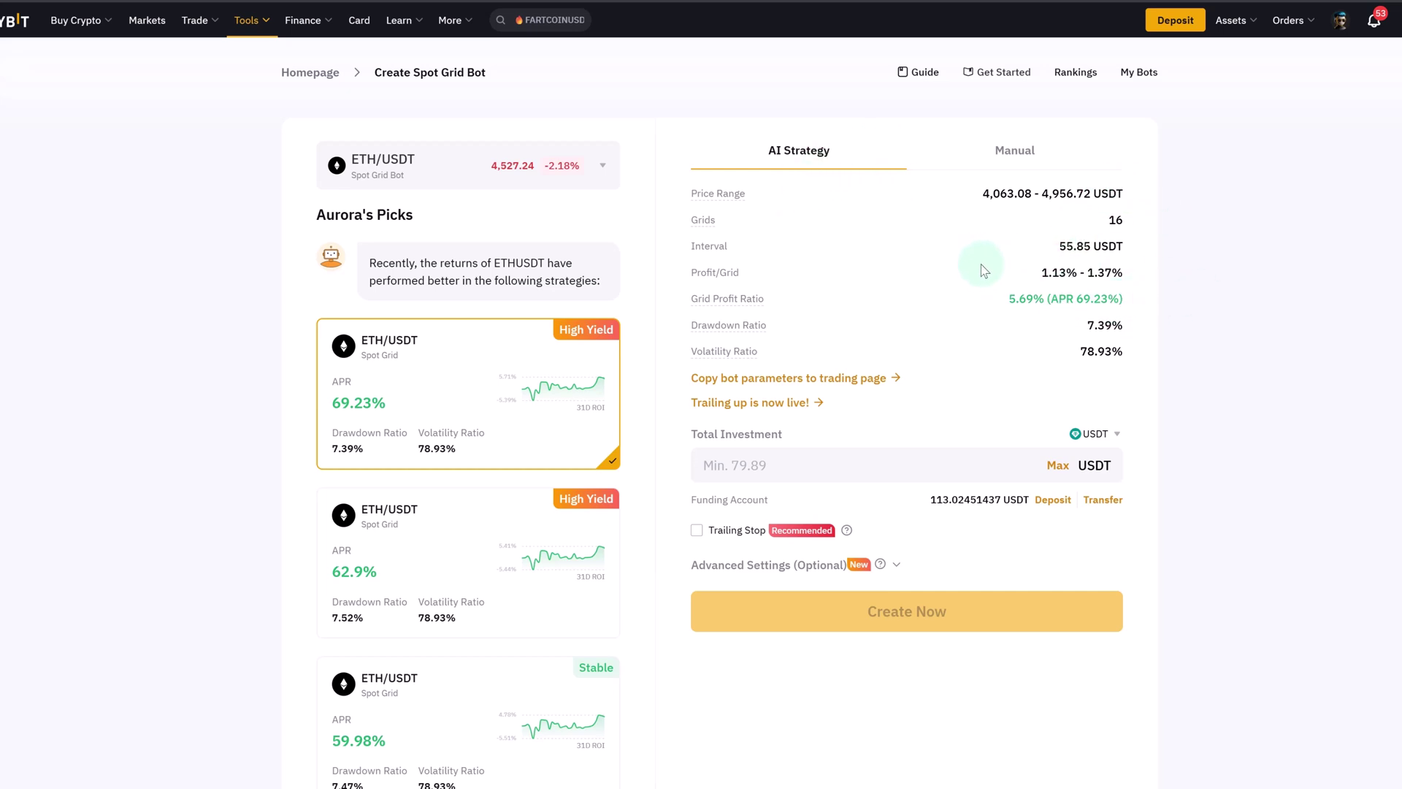
- In Manual mode, set the grid price range to 4000–5000 USDT
{"action": "left_click", "coordinate": [1009, 155]}
{"action": "left_click_drag", "start_coordinate": [756, 224], "coordinate": [684, 223]}
{"action": "type", "text": "4000"}
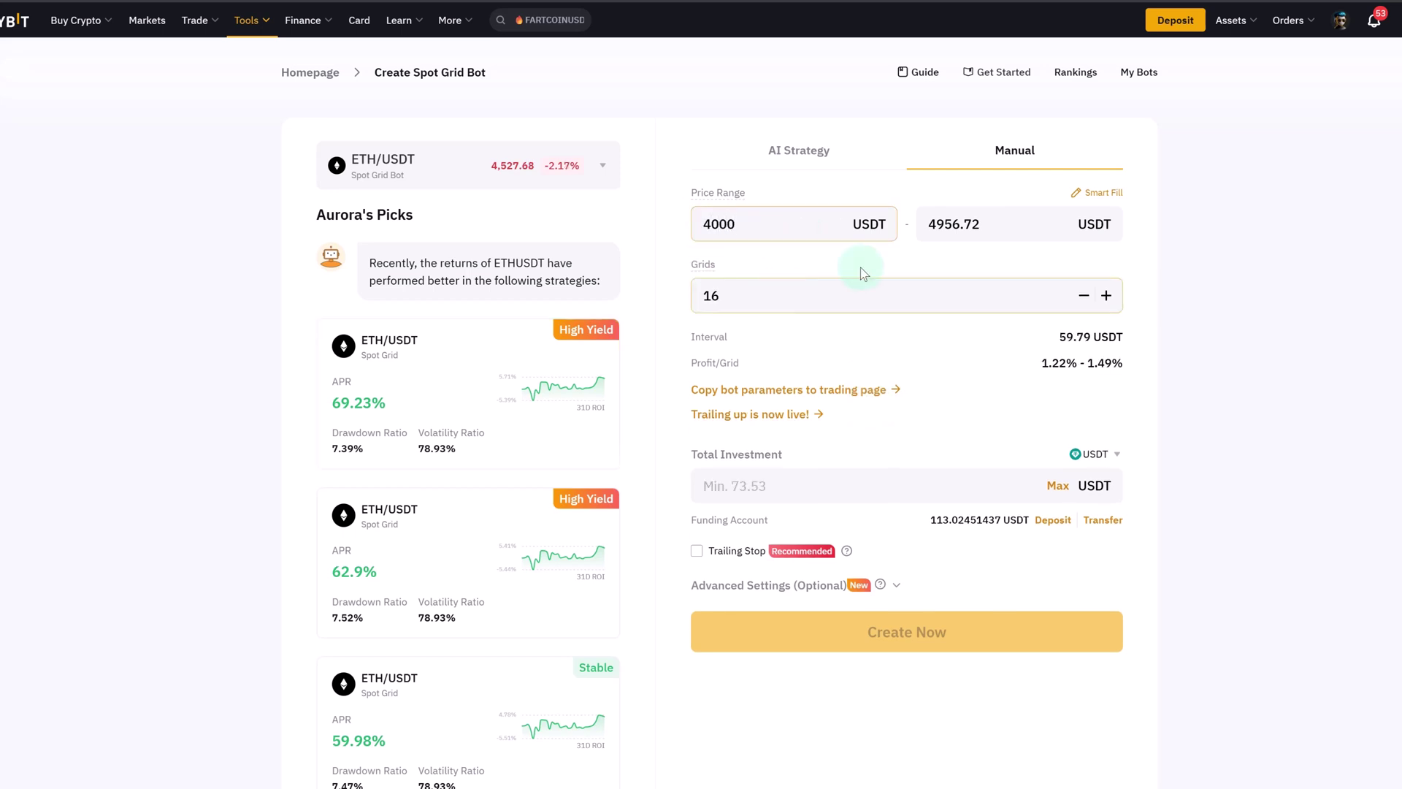
{"action": "left_click_drag", "start_coordinate": [1012, 226], "coordinate": [897, 227]}
{"action": "type", "text": "5000"}
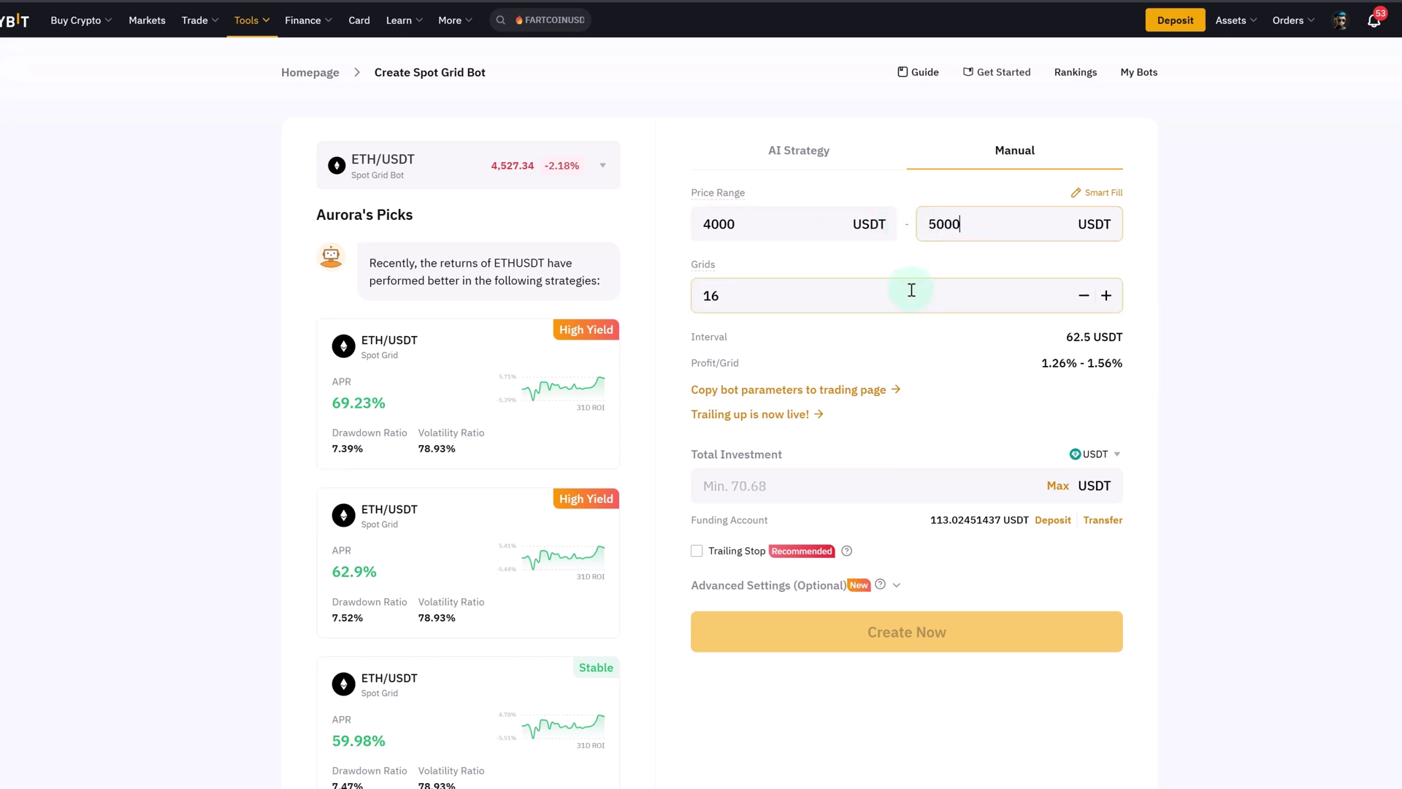
{"action": "left_click_drag", "start_coordinate": [911, 289], "coordinate": [660, 283]}
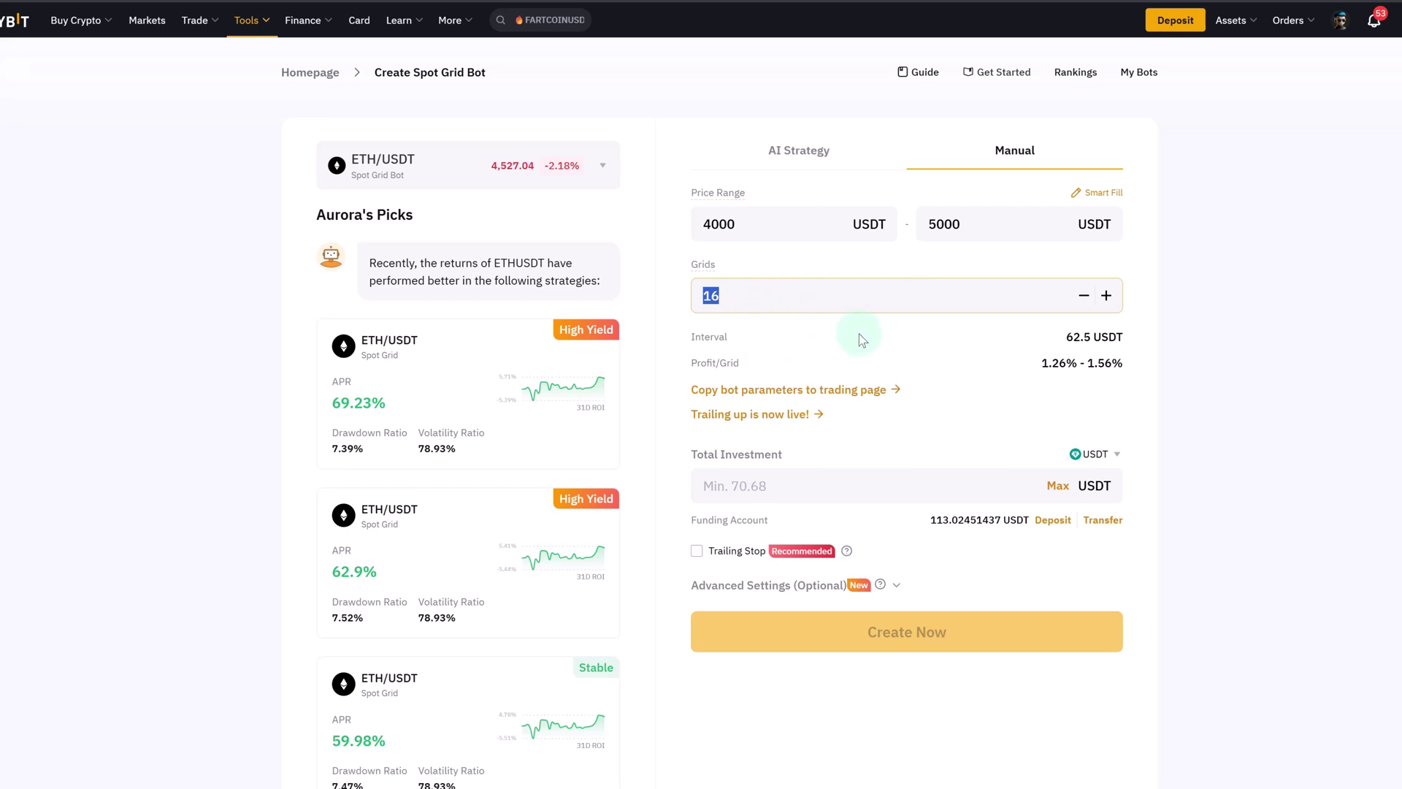
- Enter 100 grids, hit the 2–94 limit, and change the grid count to 94
{"action": "type", "text": "100"}
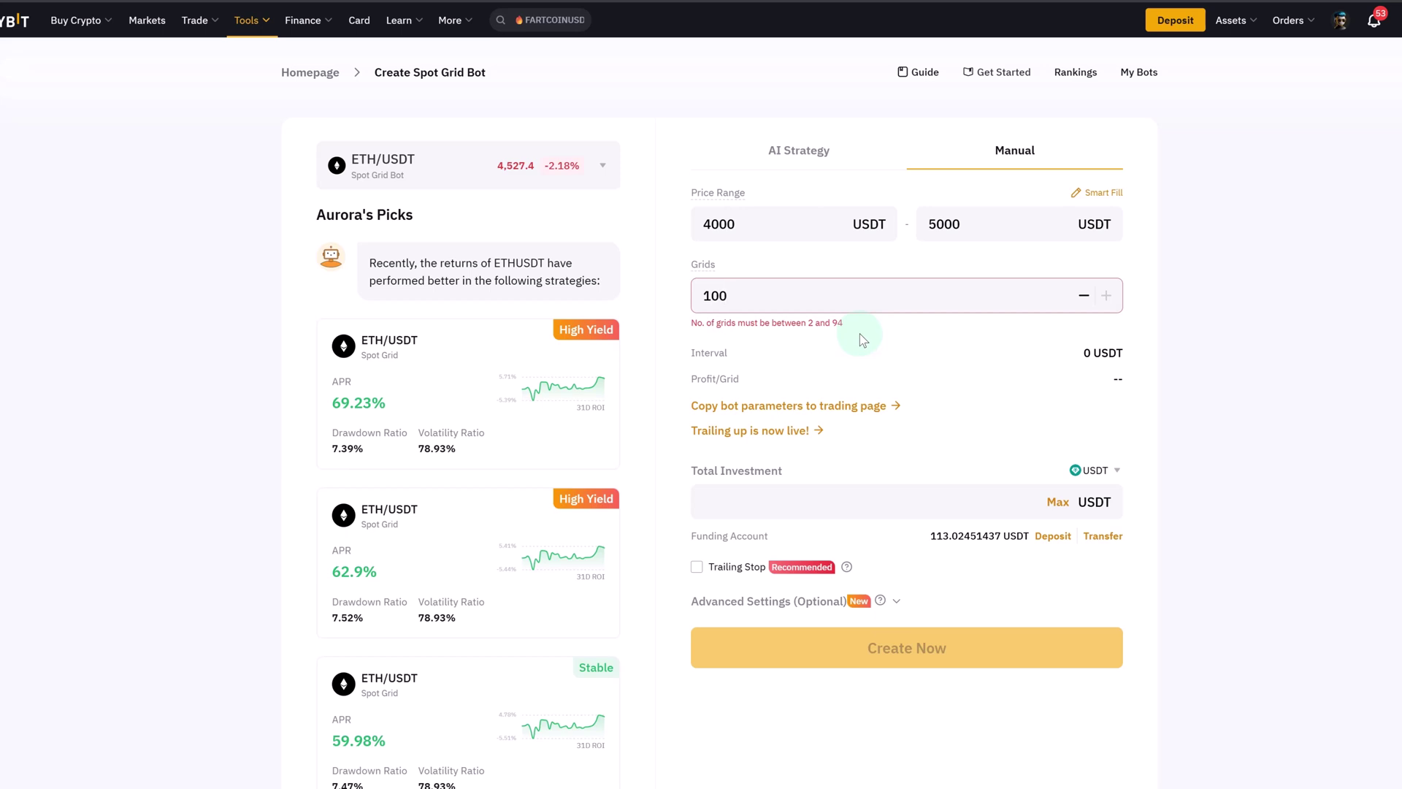
{"action": "key", "text": "BackSpace"}
{"action": "key", "text": "BackSpace"}
{"action": "key", "text": "BackSpace"}
{"action": "type", "text": "94"}
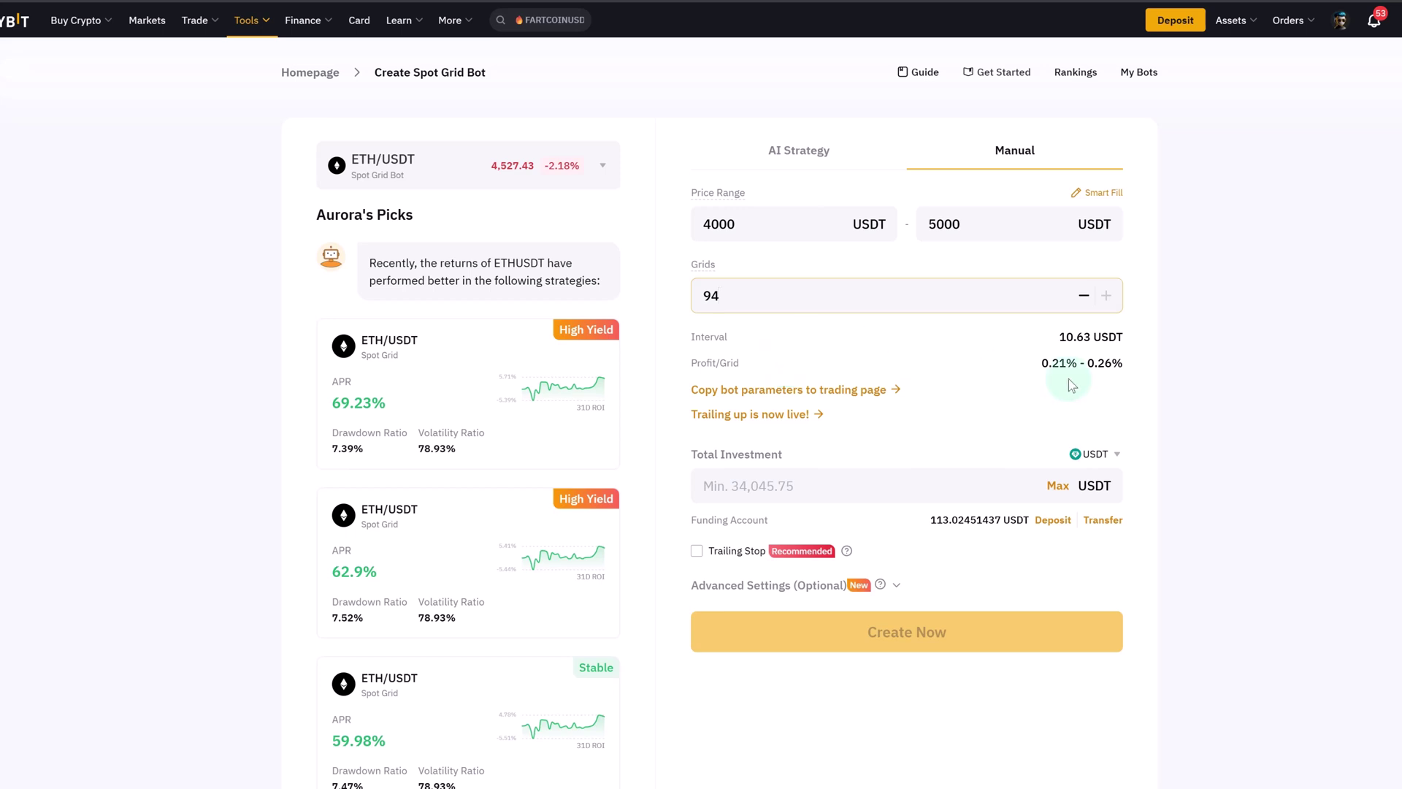
{"action": "left_click", "coordinate": [1182, 332]}
- Move between the Grids and Total Investment fields, ending with the grid count 94 selected
{"action": "left_click", "coordinate": [756, 301]}
{"action": "left_click", "coordinate": [761, 484]}
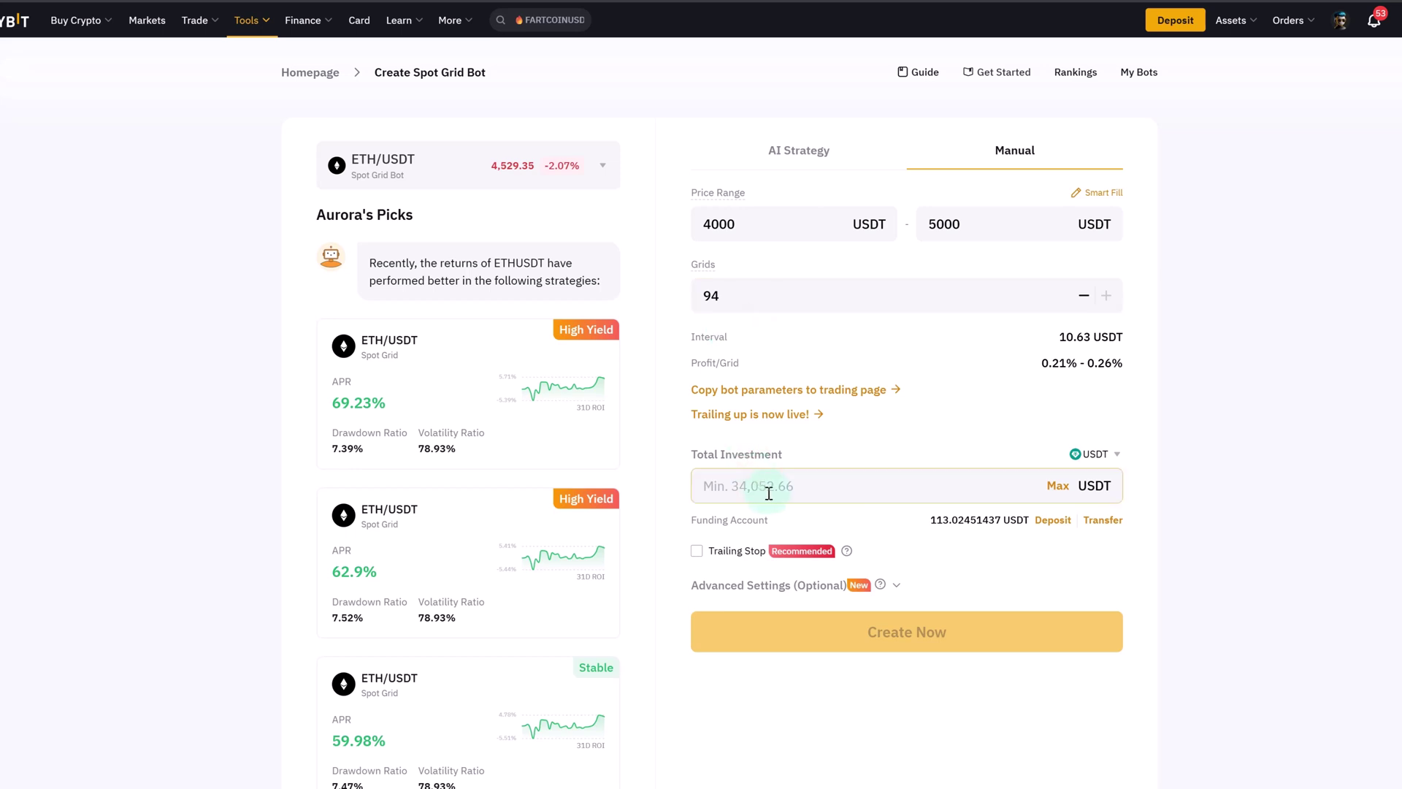
{"action": "left_click", "coordinate": [737, 300]}
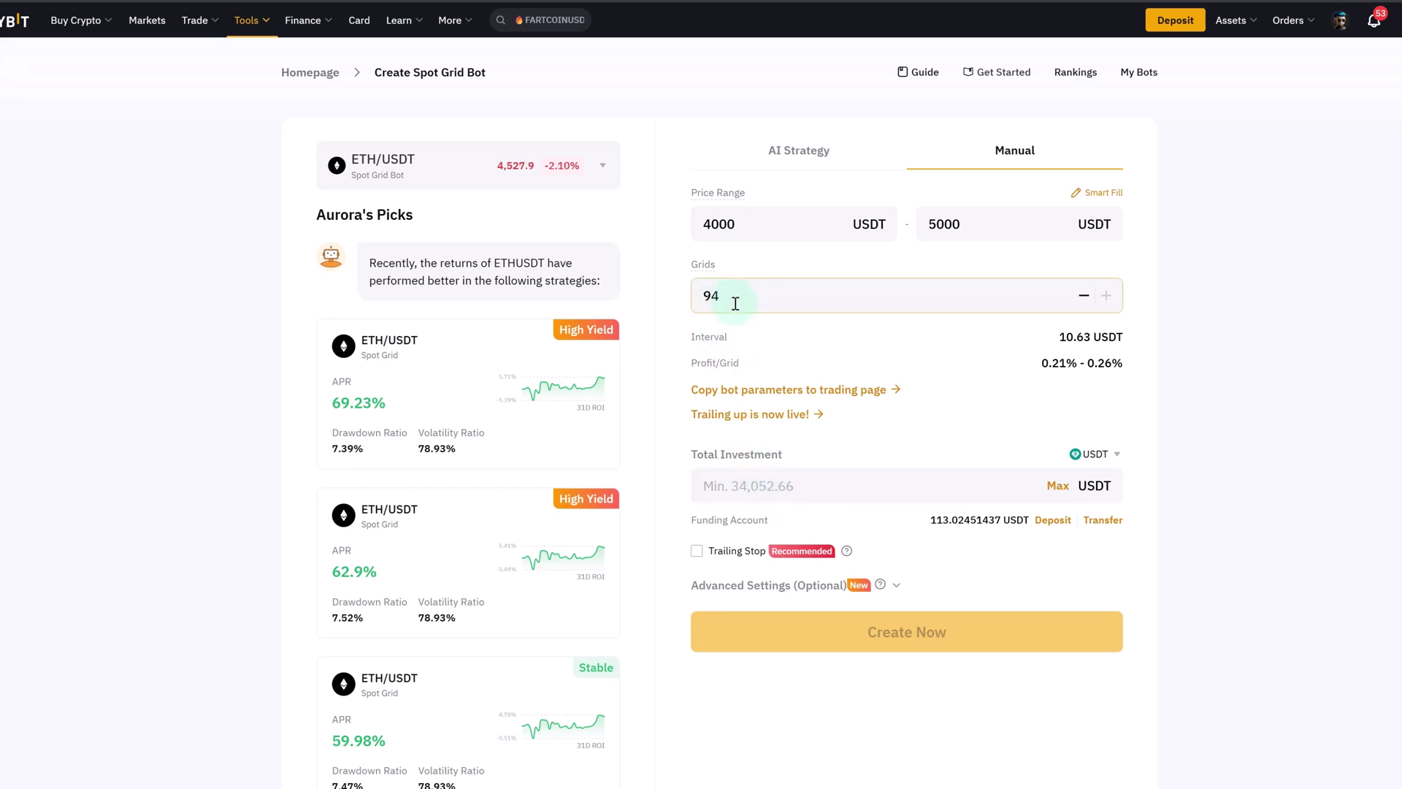
{"action": "left_click", "coordinate": [784, 499]}
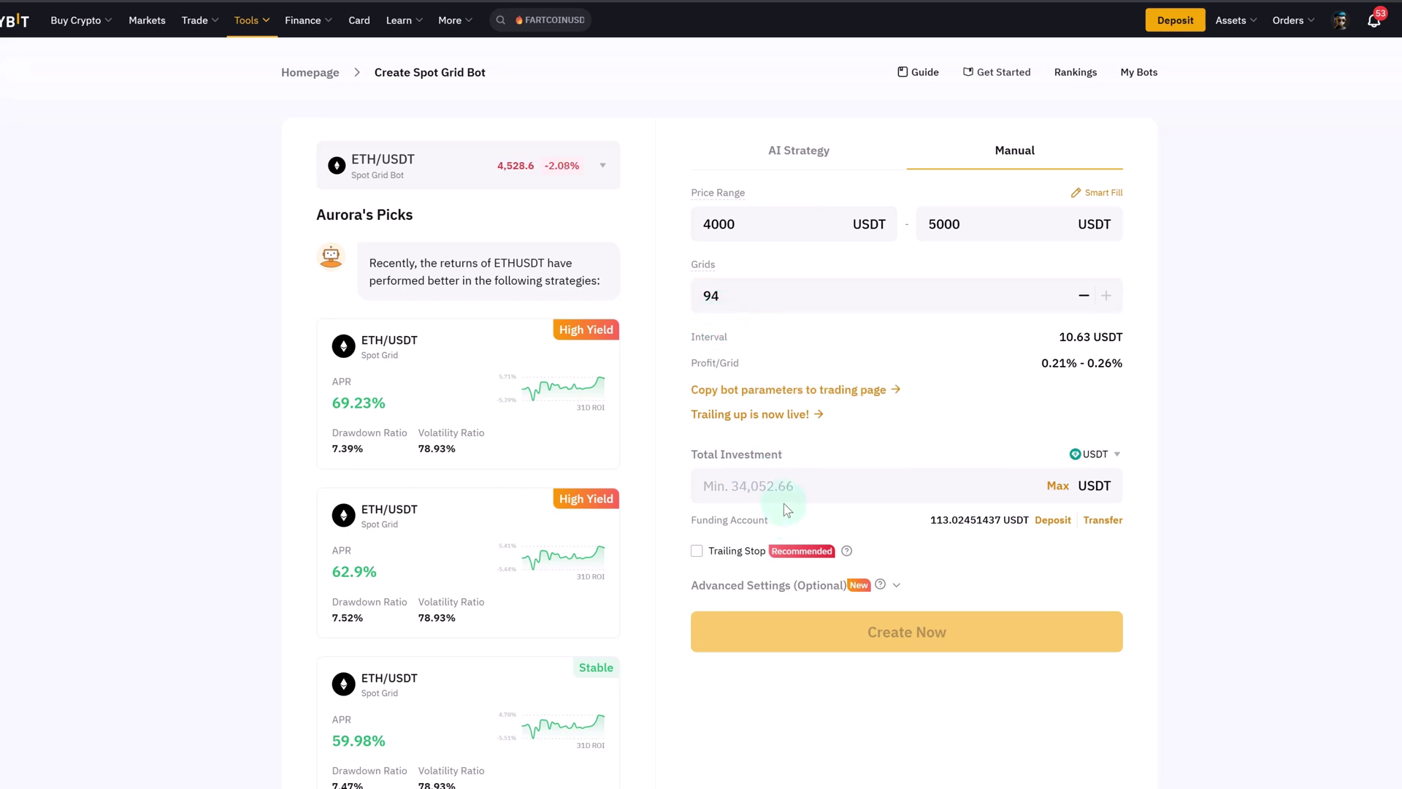
{"action": "left_click", "coordinate": [722, 495]}
{"action": "left_click", "coordinate": [732, 310]}
{"action": "left_click", "coordinate": [782, 495]}
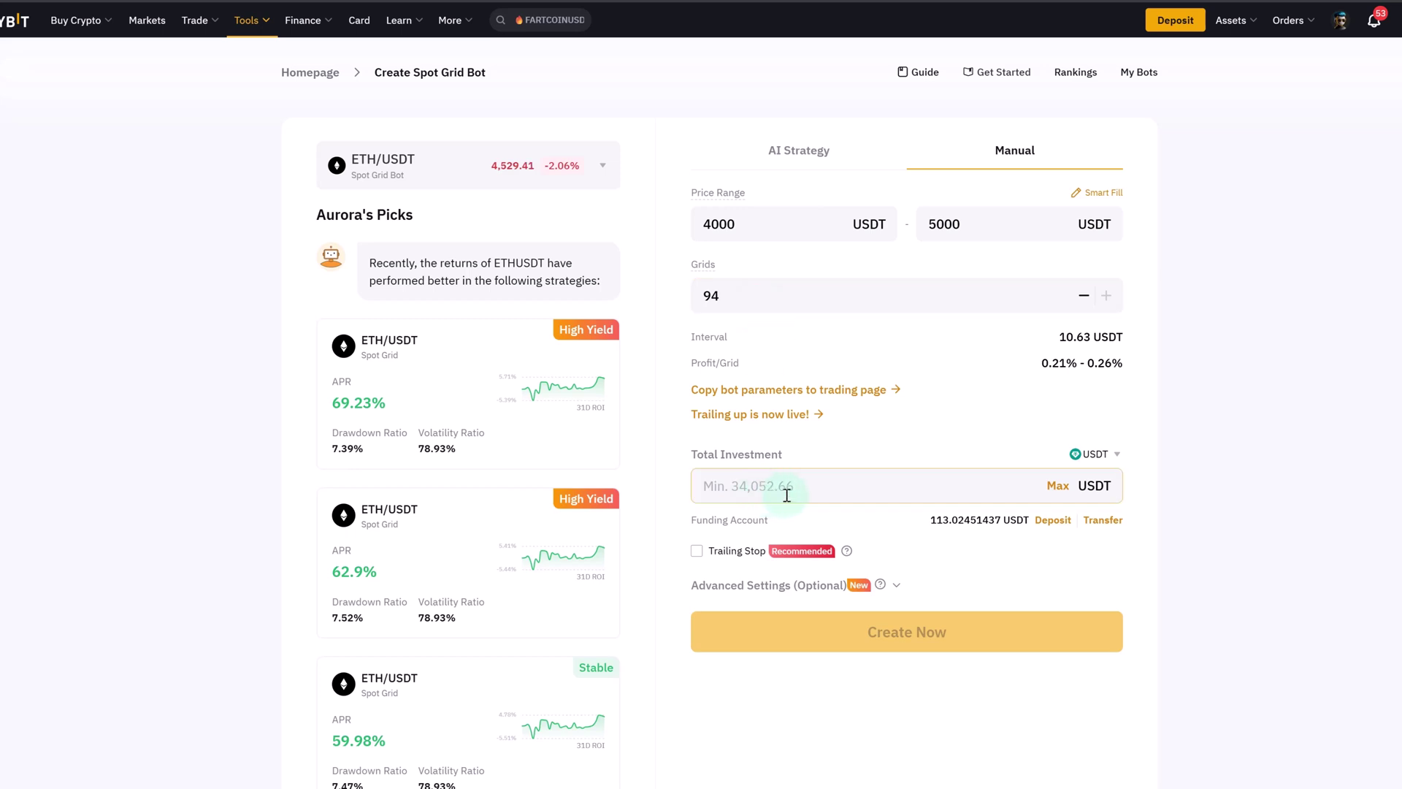
{"action": "left_click", "coordinate": [716, 300]}
{"action": "double_click", "coordinate": [716, 298]}
- Enter 16 grids and a total investment of 100 USDT
{"action": "type", "text": "16"}
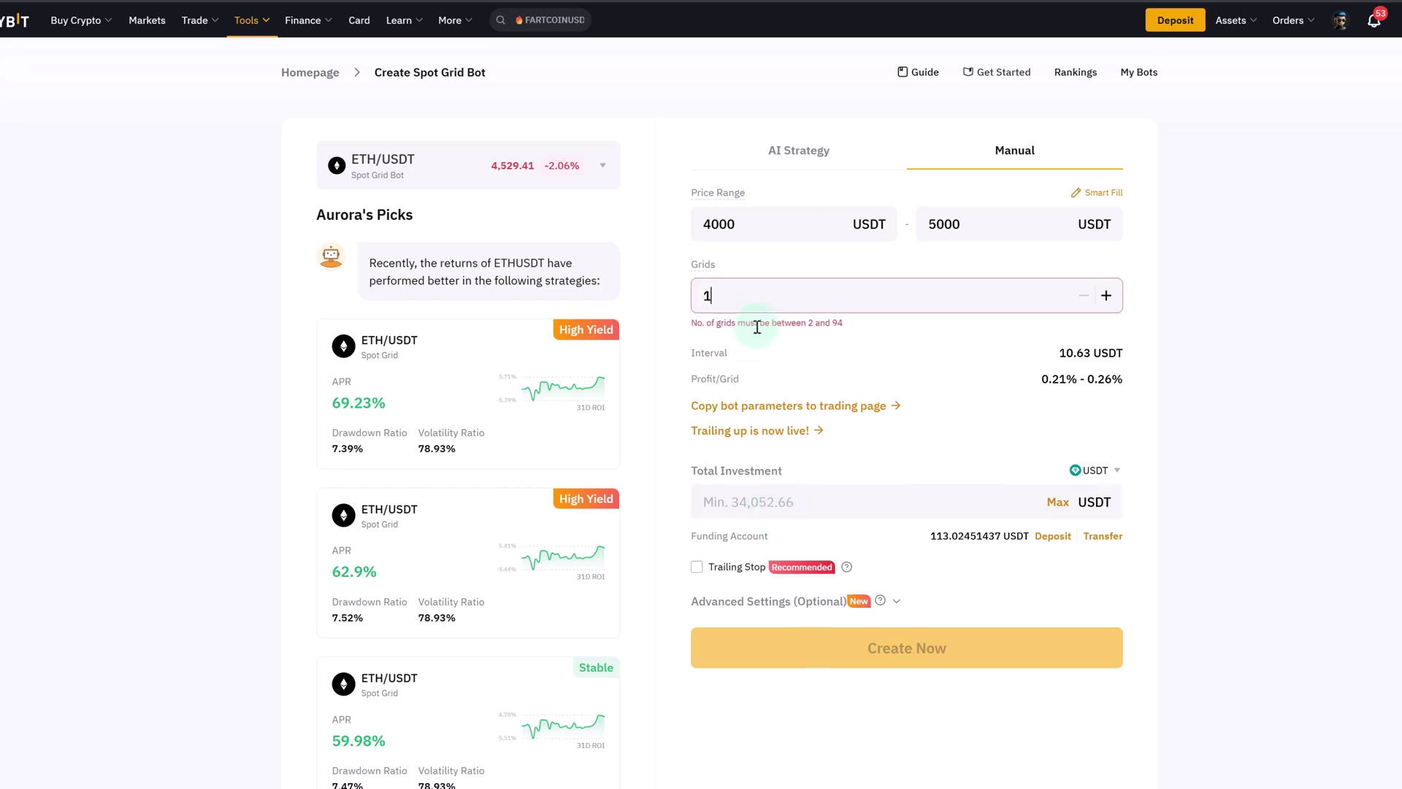
{"action": "left_click", "coordinate": [795, 479]}
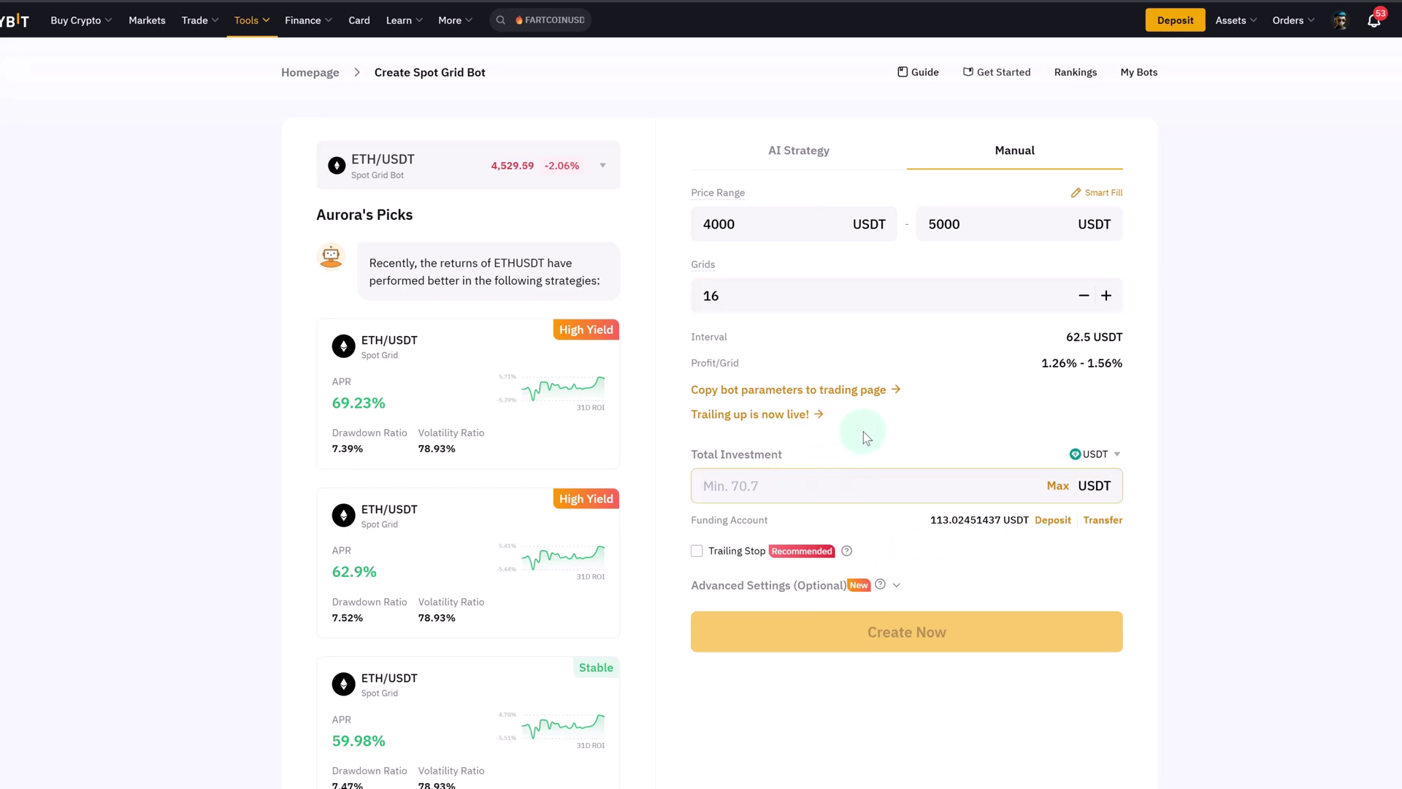
{"action": "type", "text": "1"}
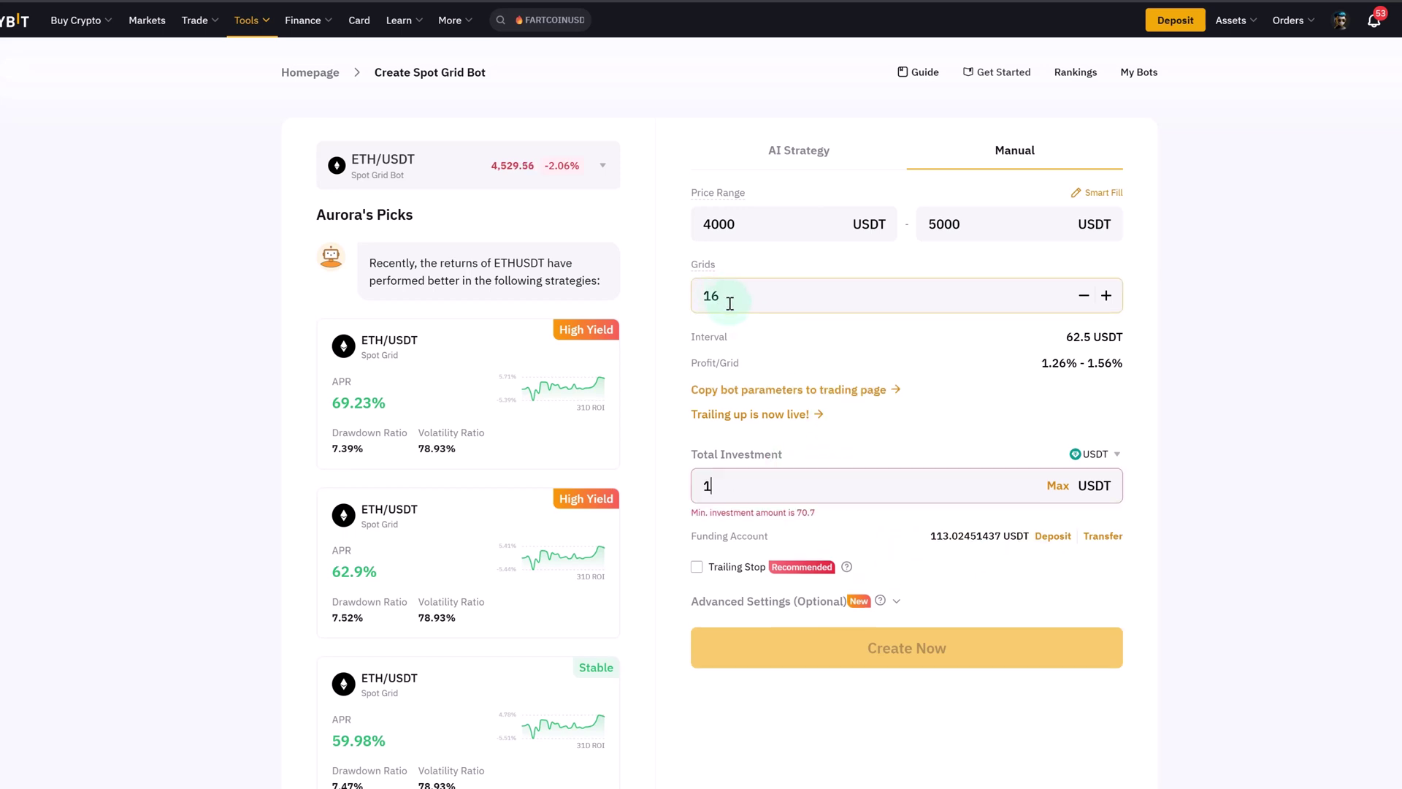
{"action": "type", "text": "00"}
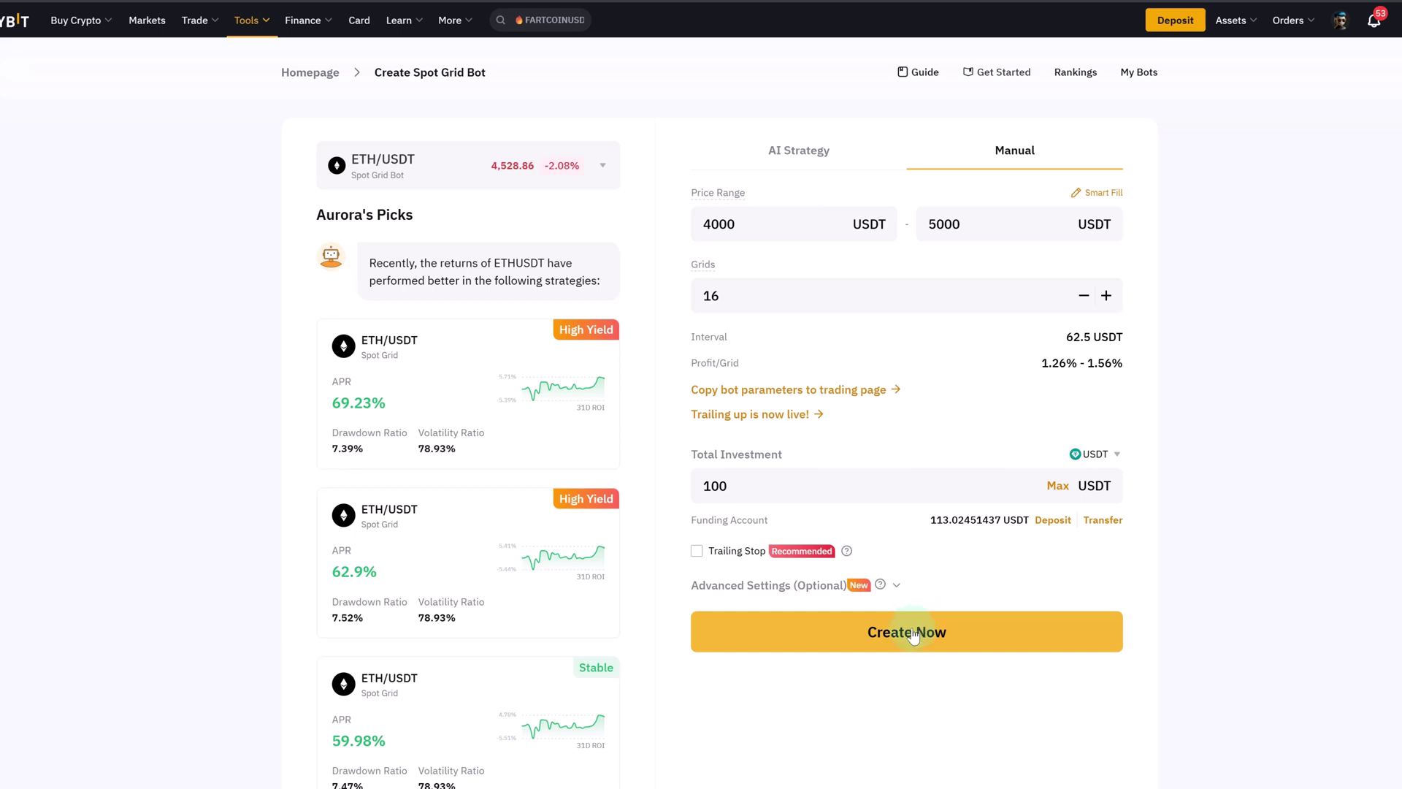
{"action": "left_click_drag", "start_coordinate": [767, 291], "coordinate": [651, 270]}
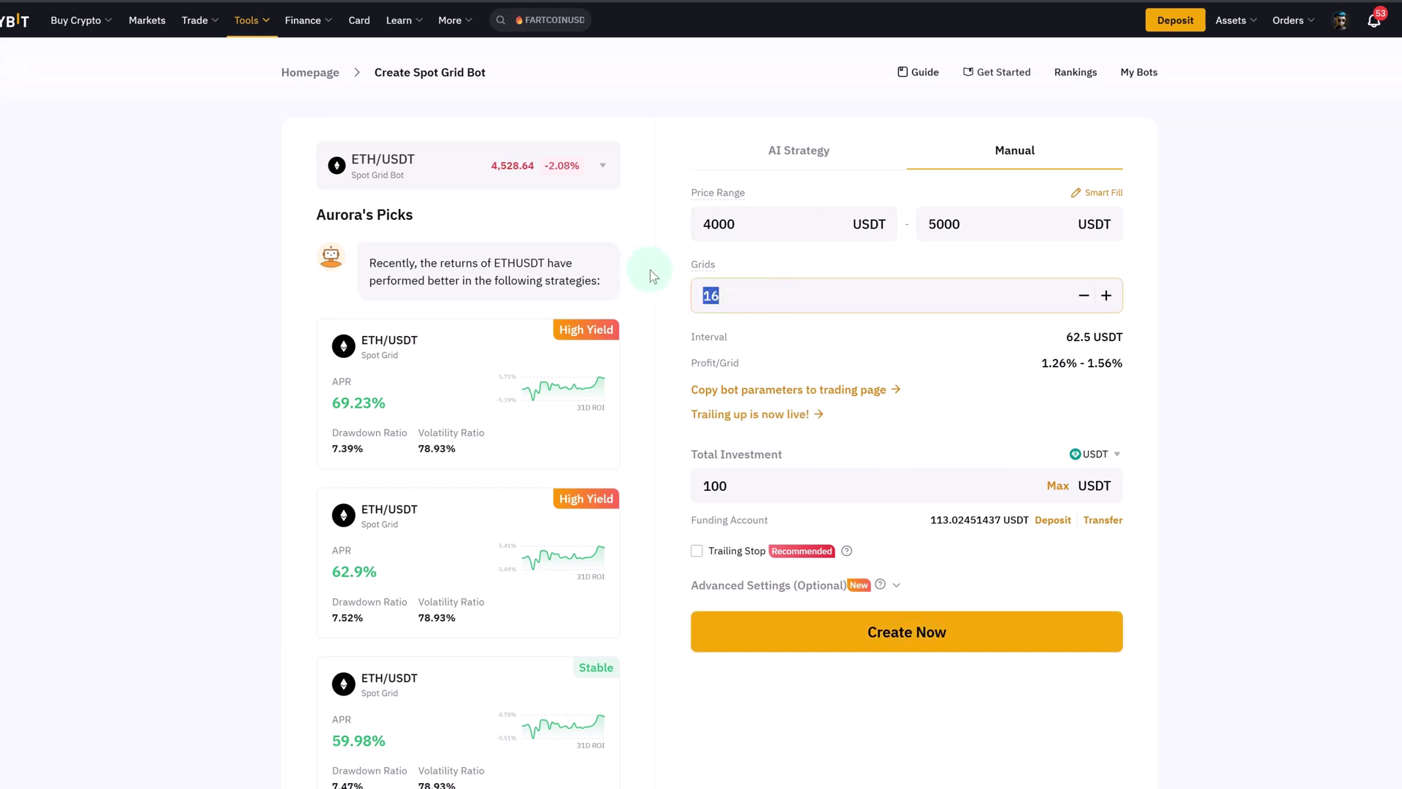
{"action": "type", "text": "20"}
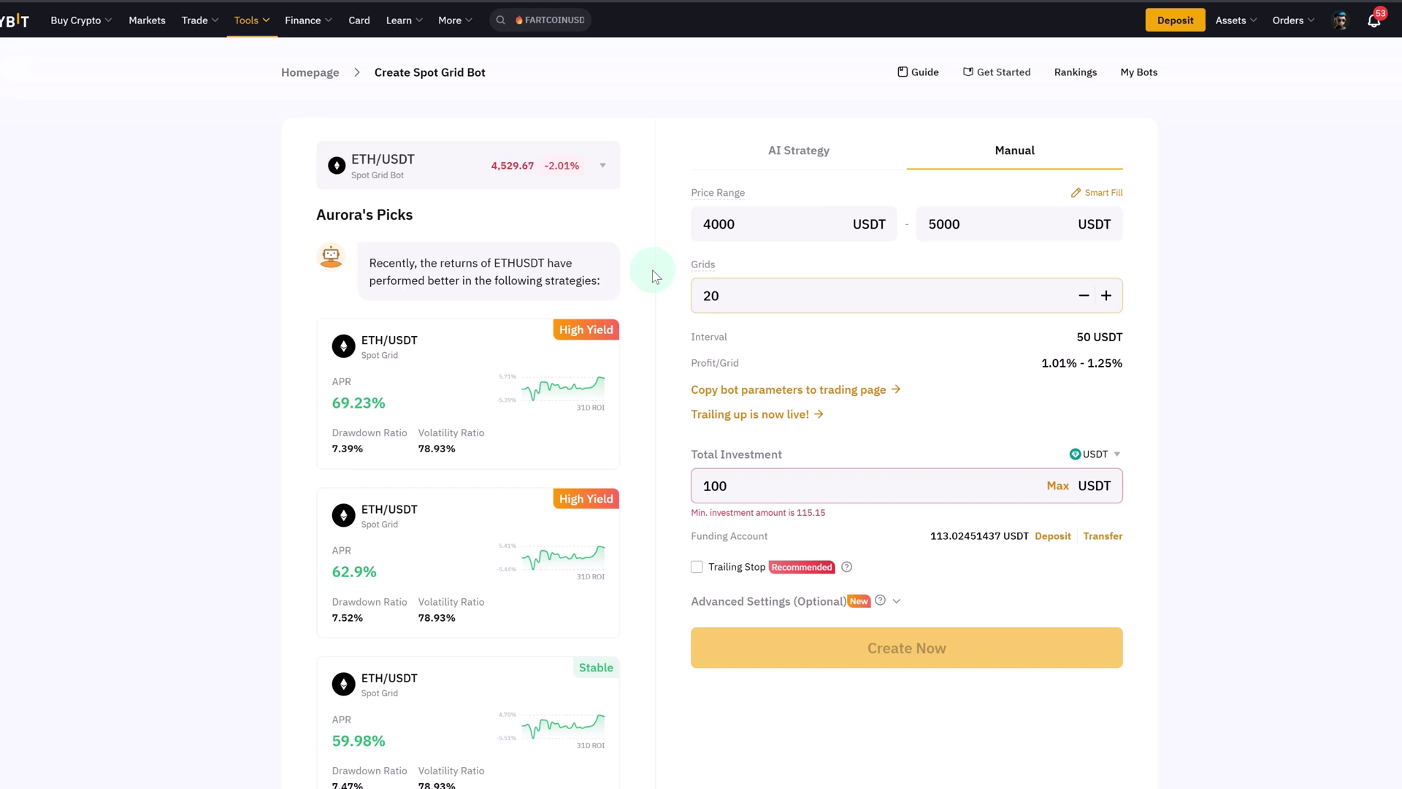
{"action": "key", "text": "BackSpace"}
{"action": "key", "text": "BackSpace"}
{"action": "type", "text": "16"}
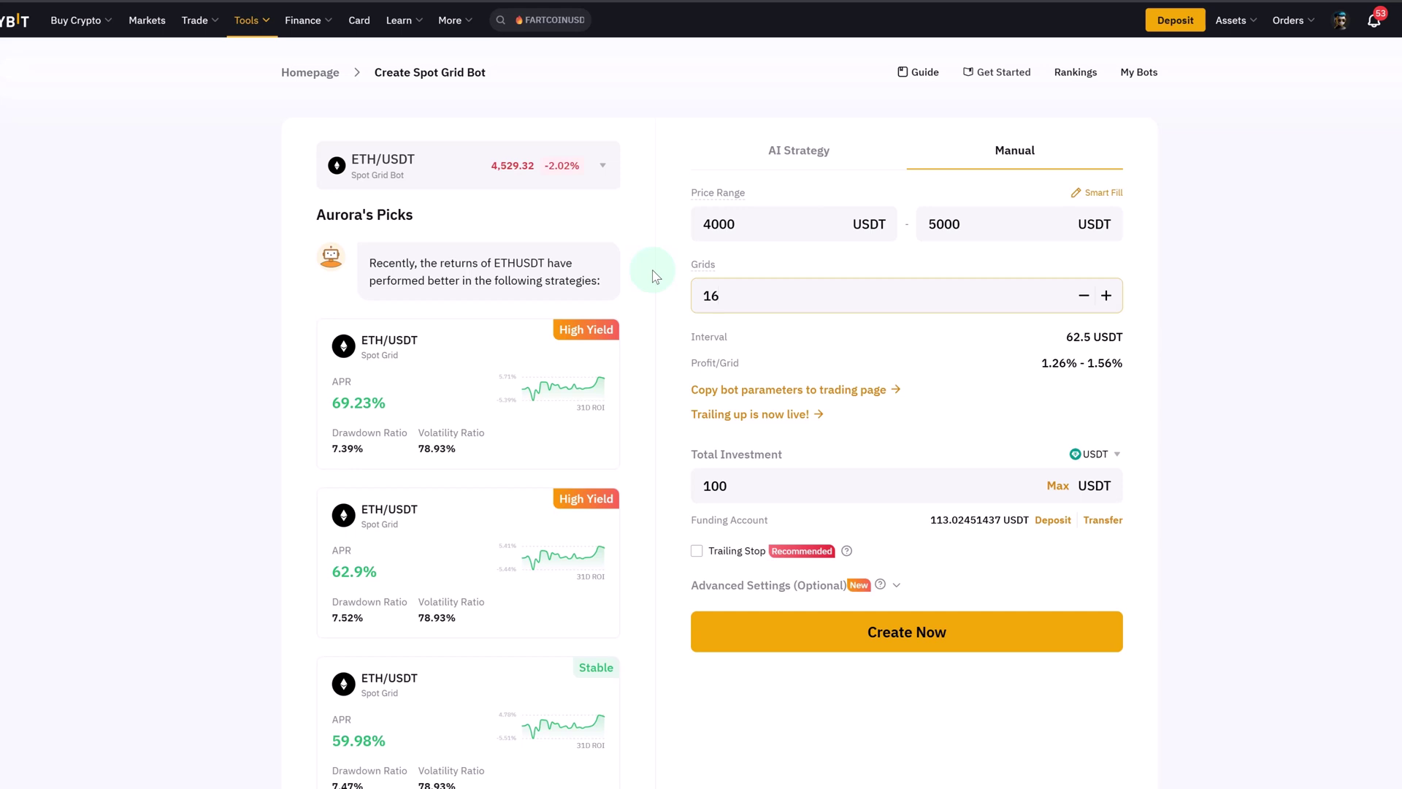
- Submit the 16-grid, 100 USDT ETH/USDT bot and confirm it in the Confirmation dialog
{"action": "left_click", "coordinate": [867, 647]}
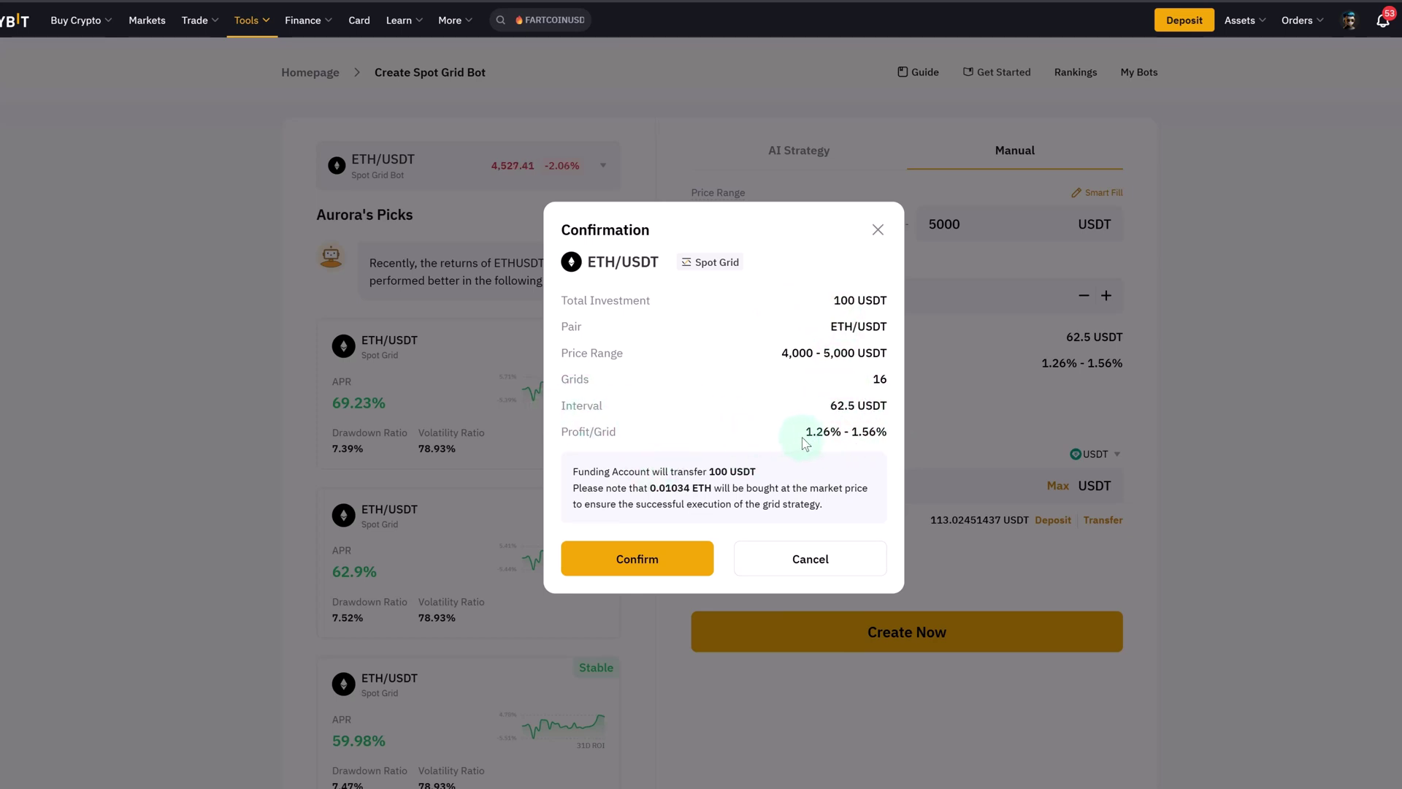
{"action": "left_click_drag", "start_coordinate": [804, 437], "coordinate": [906, 433]}
{"action": "left_click", "coordinate": [657, 555]}
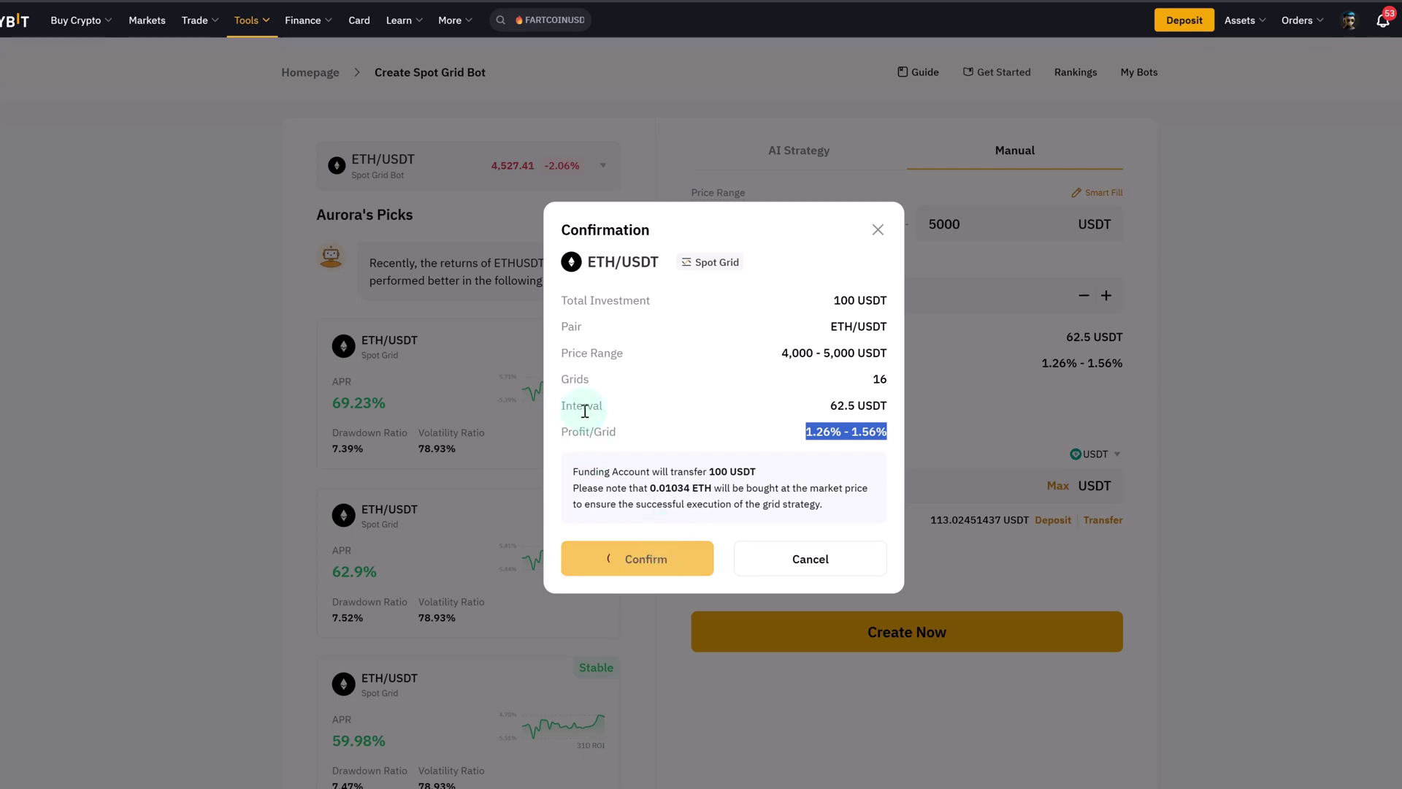